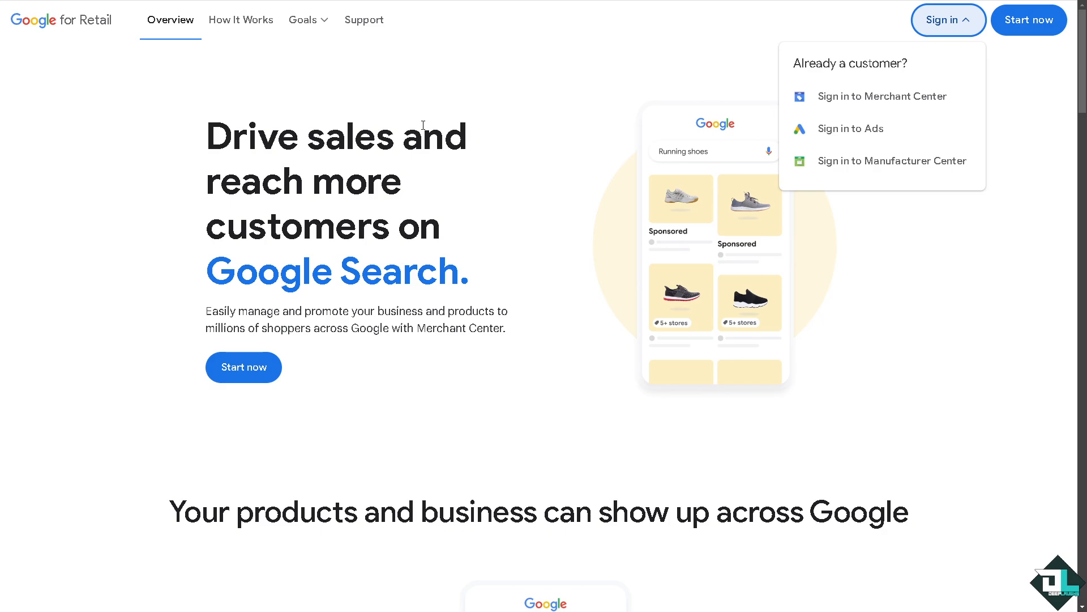
Step: Sign in to Merchant Center and open the list of products that need attention
click(1049, 97)
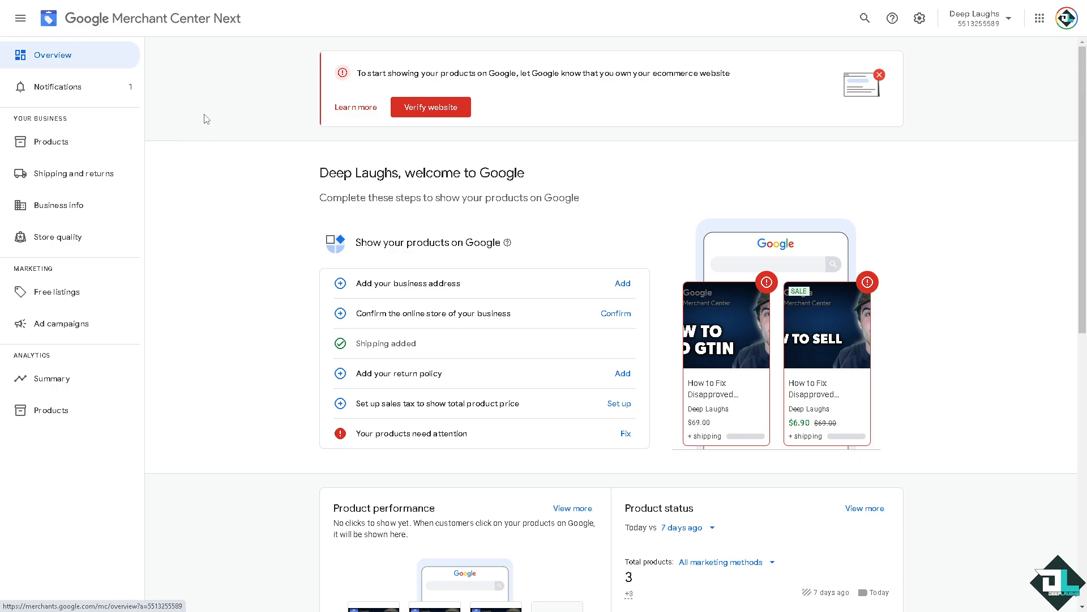
click(63, 148)
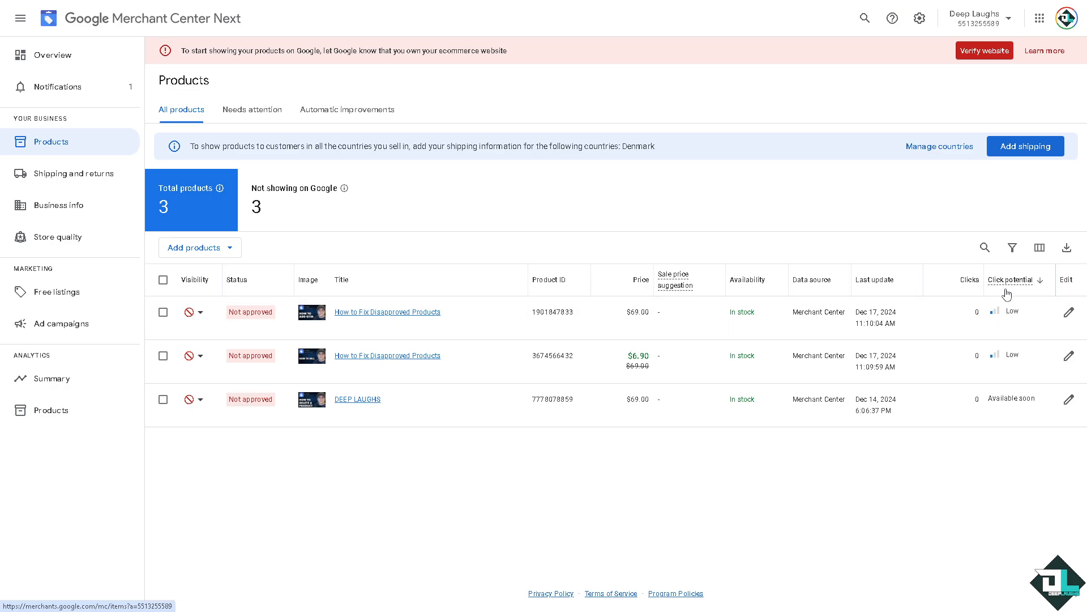
mouse_move(1002, 288)
click(261, 113)
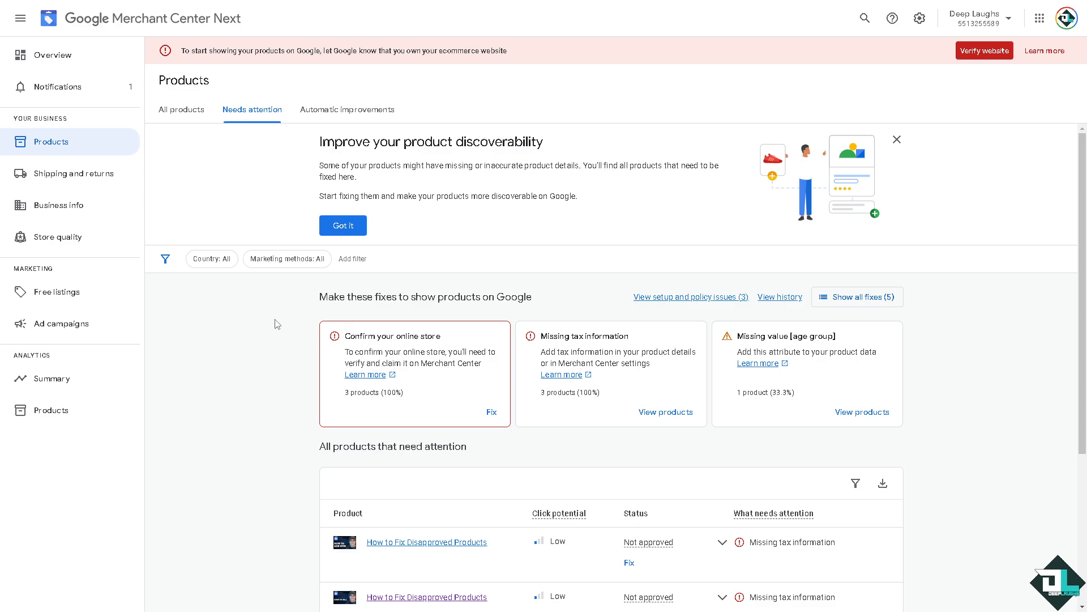
Step: Review the setup and policy issues for the online store, Google Ads link and business address, including the website verification methods
scroll(276, 323, down, 2)
scroll(412, 339, up, 2)
click(490, 412)
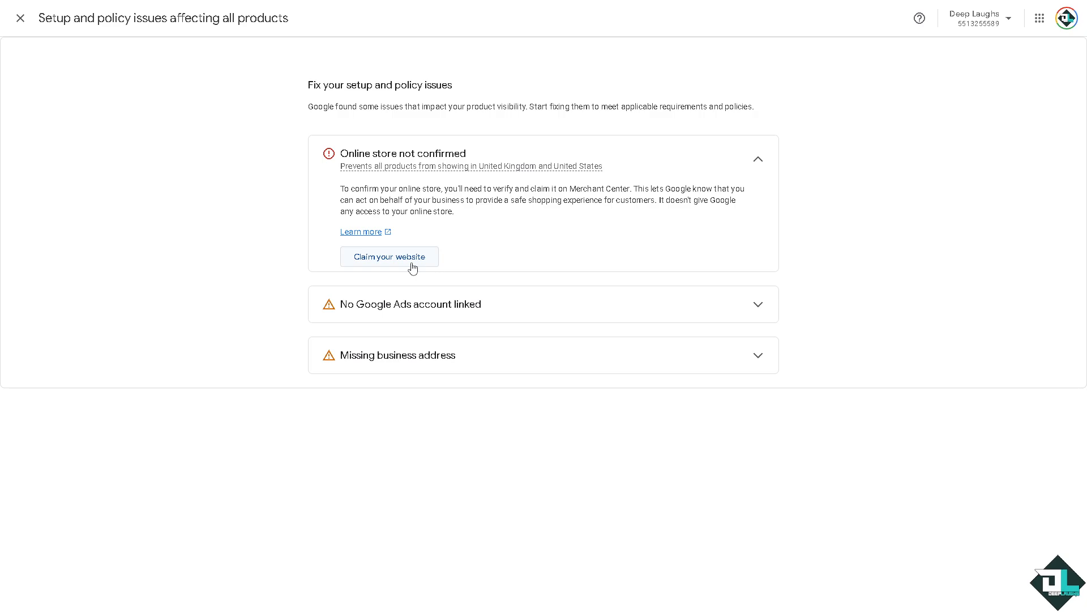
click(759, 306)
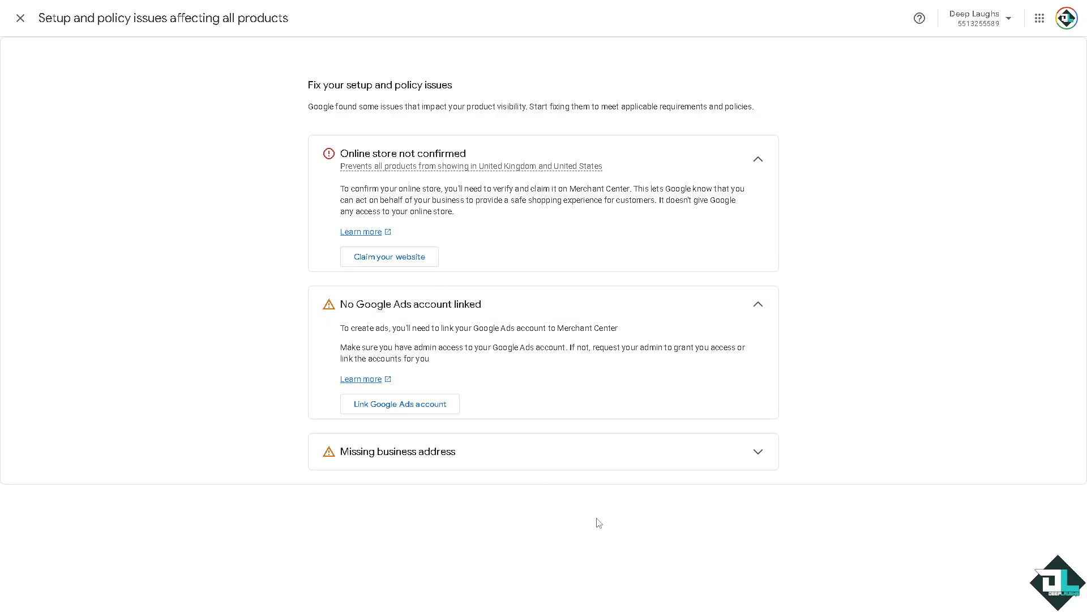
click(757, 452)
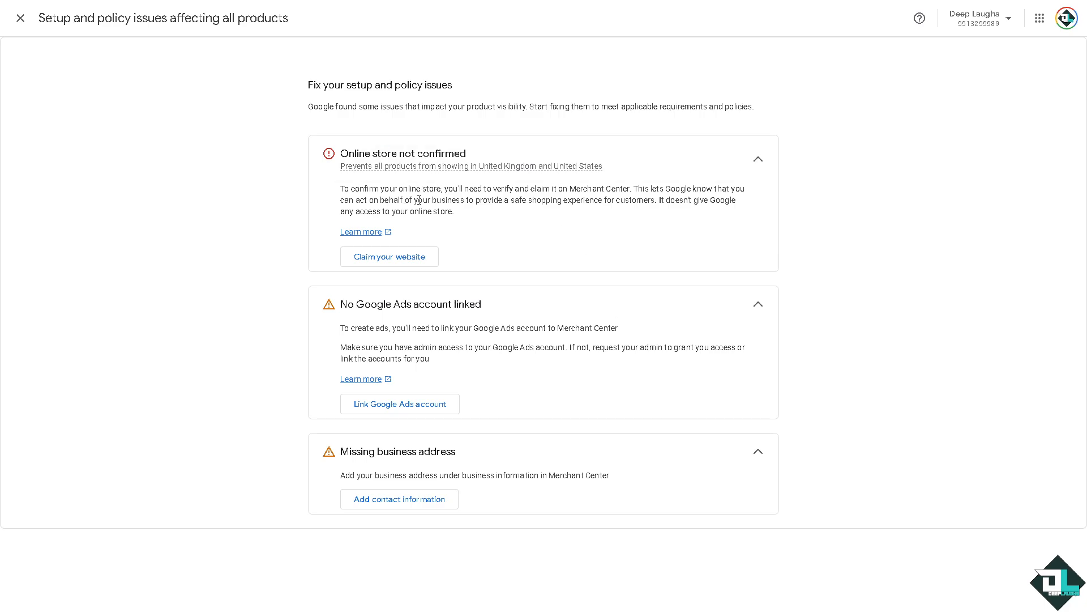
click(406, 262)
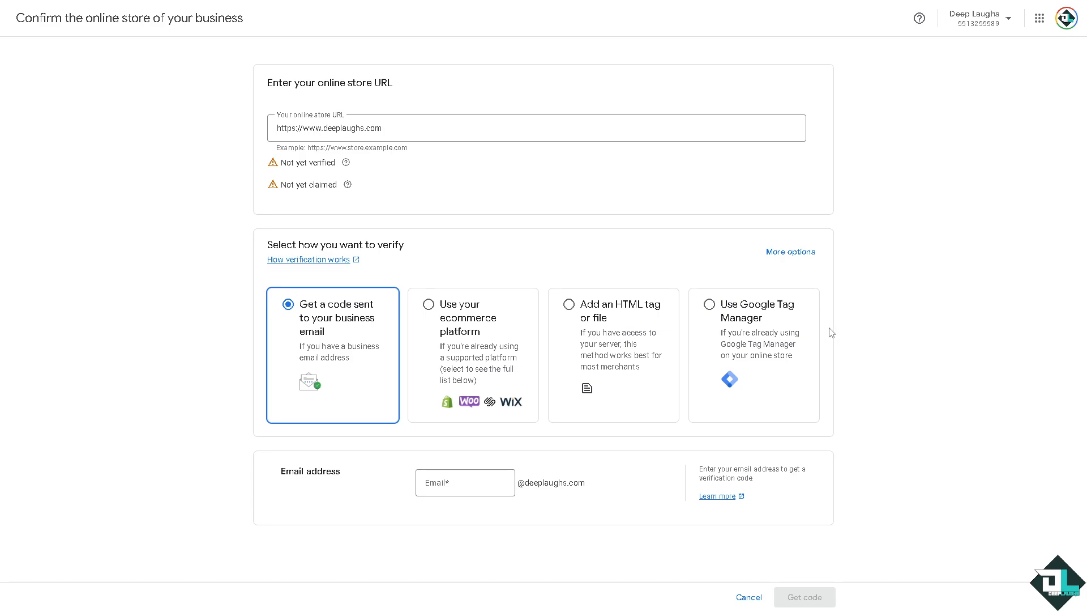
click(749, 597)
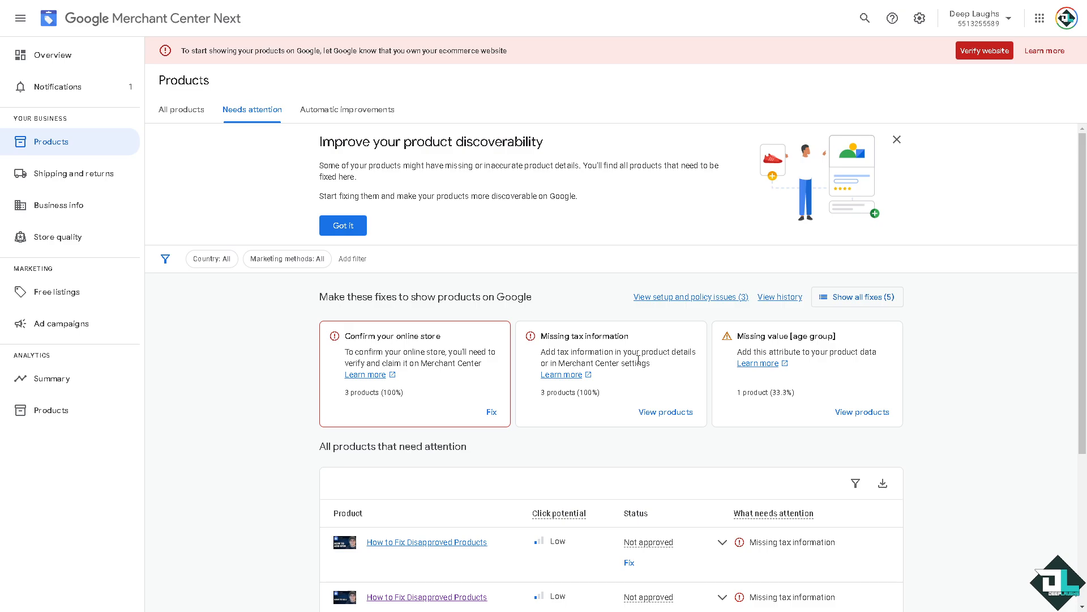
Step: Filter the products needing attention to those with missing tax information
click(663, 411)
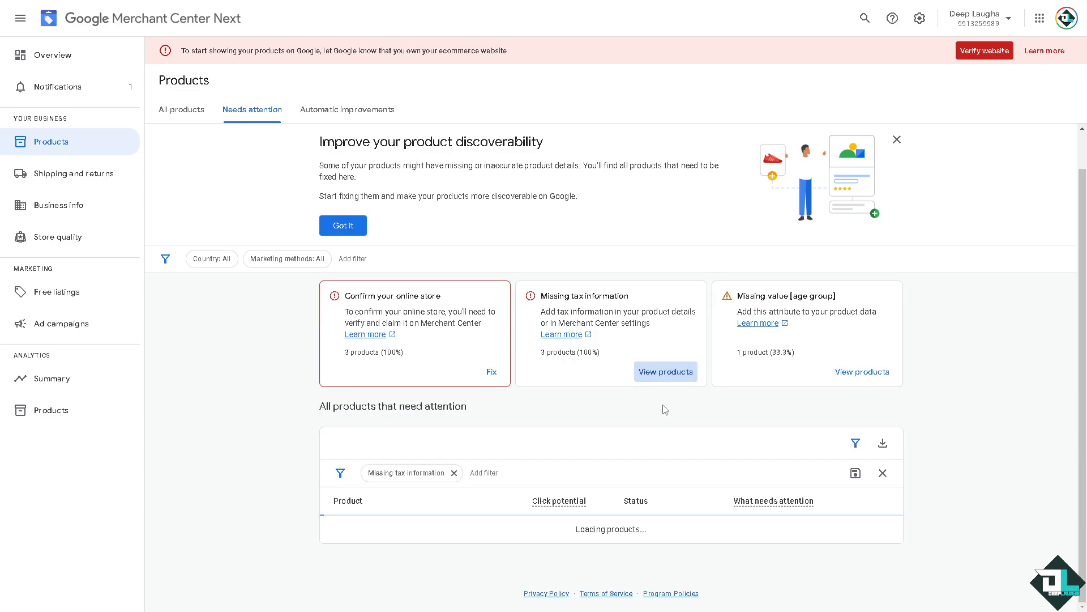
scroll(272, 396, down, 2)
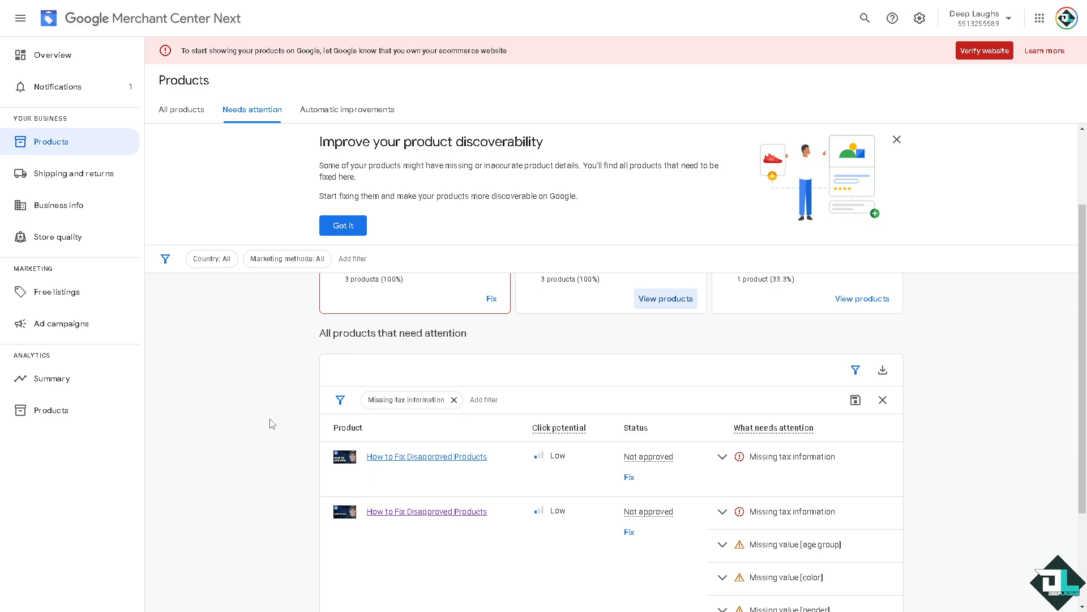
scroll(746, 427, down, 2)
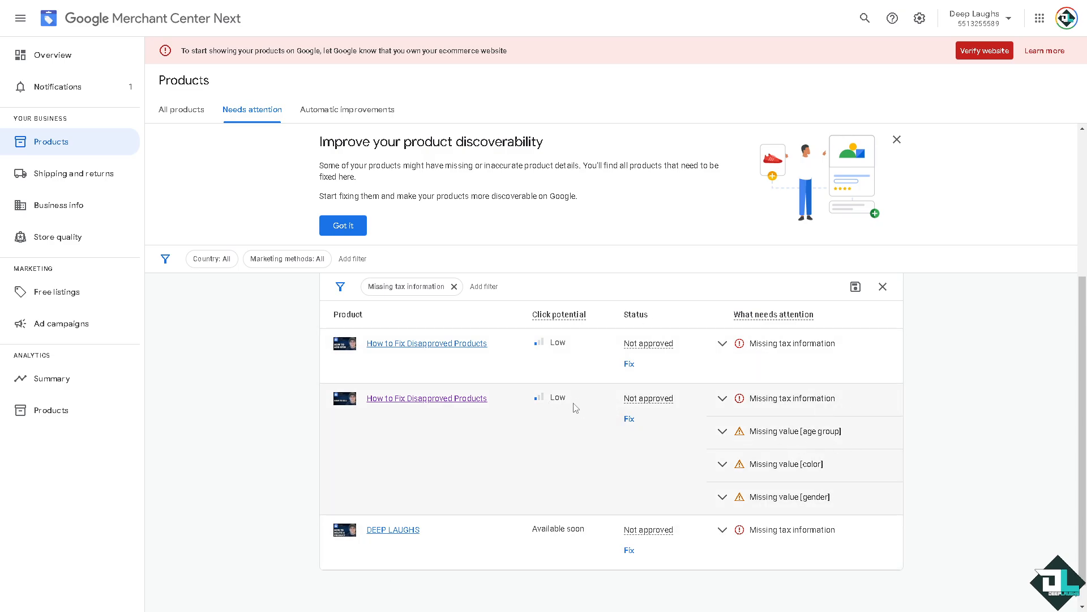
Step: Examine the missing tax information, age group, color and gender issues of the second "How to Fix Disapproved Products" item
click(751, 402)
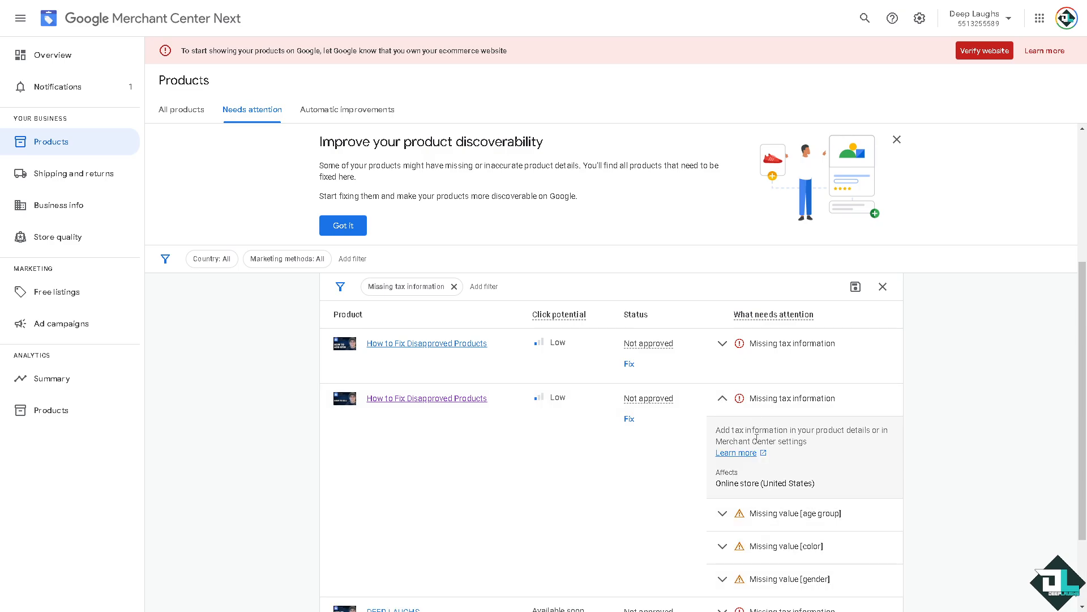
click(771, 514)
scroll(771, 515, down, 2)
click(777, 503)
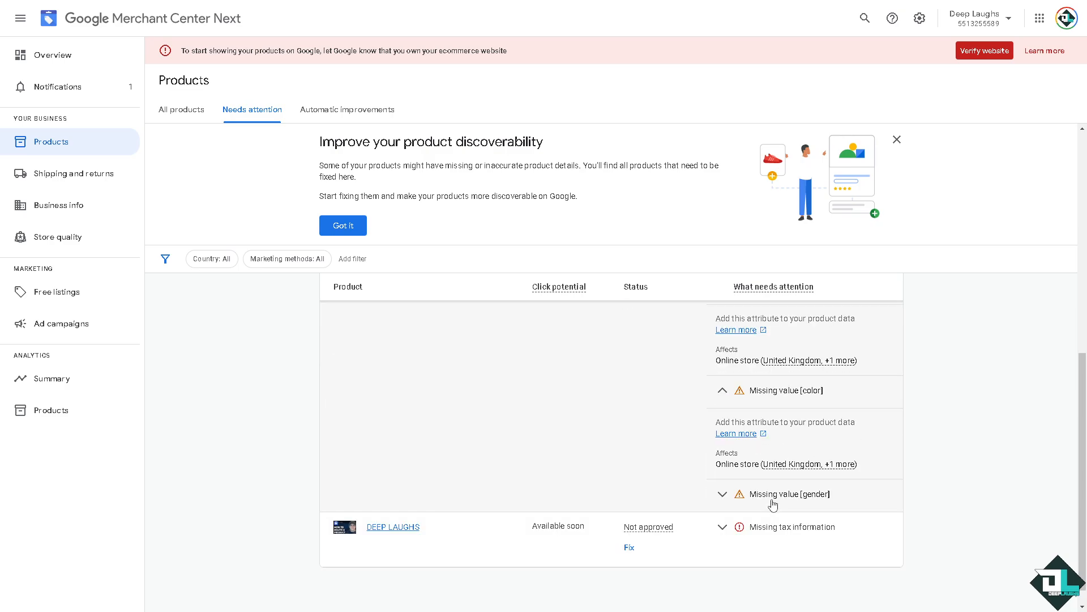
scroll(774, 502, down, 3)
click(770, 494)
scroll(684, 498, up, 8)
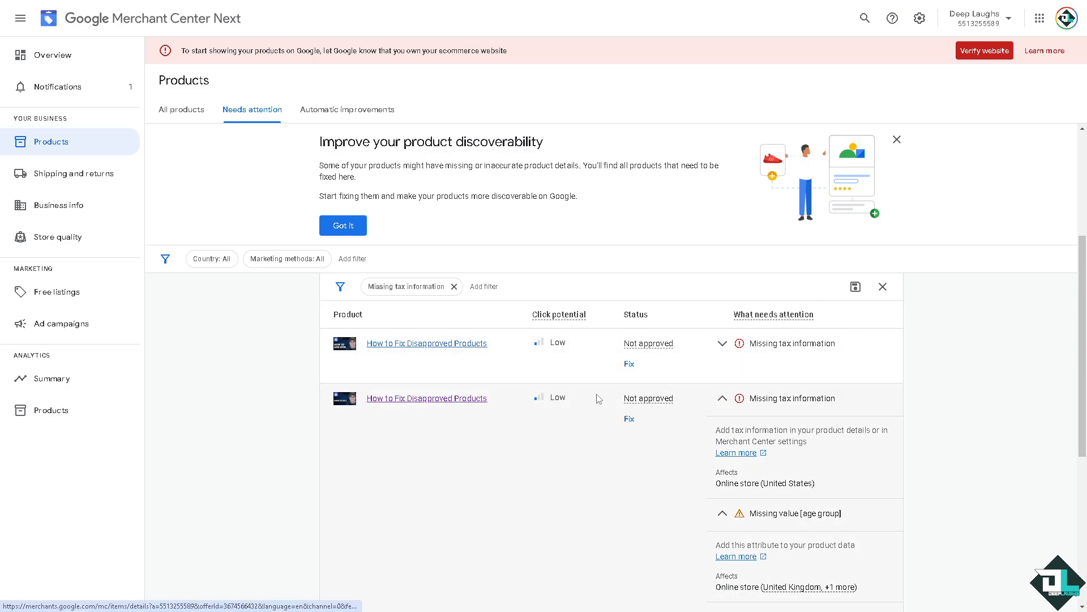
scroll(522, 408, down, 5)
scroll(522, 408, down, 1)
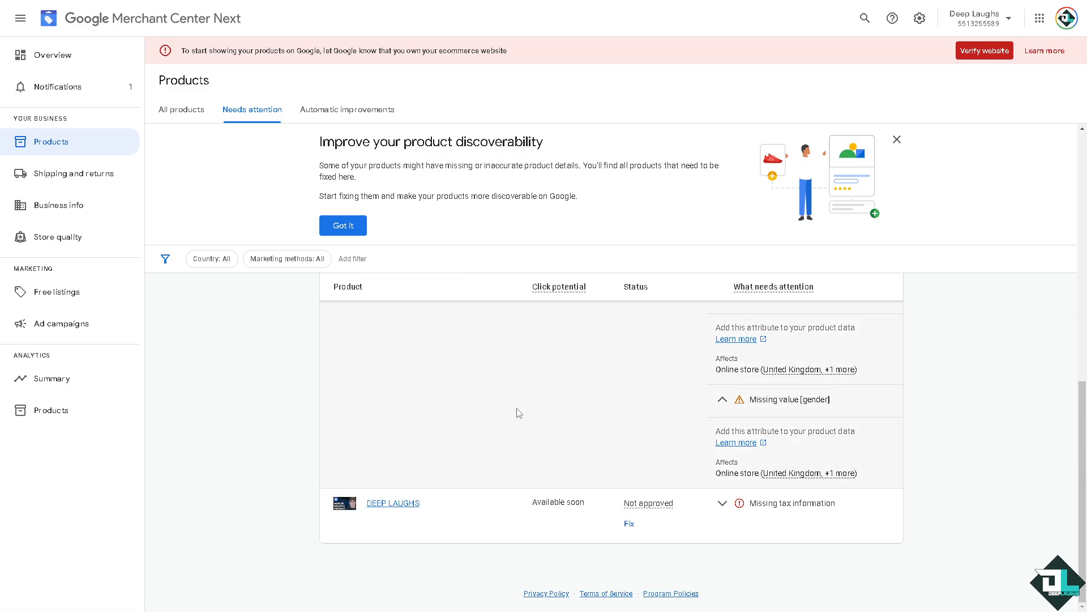
scroll(664, 534, up, 6)
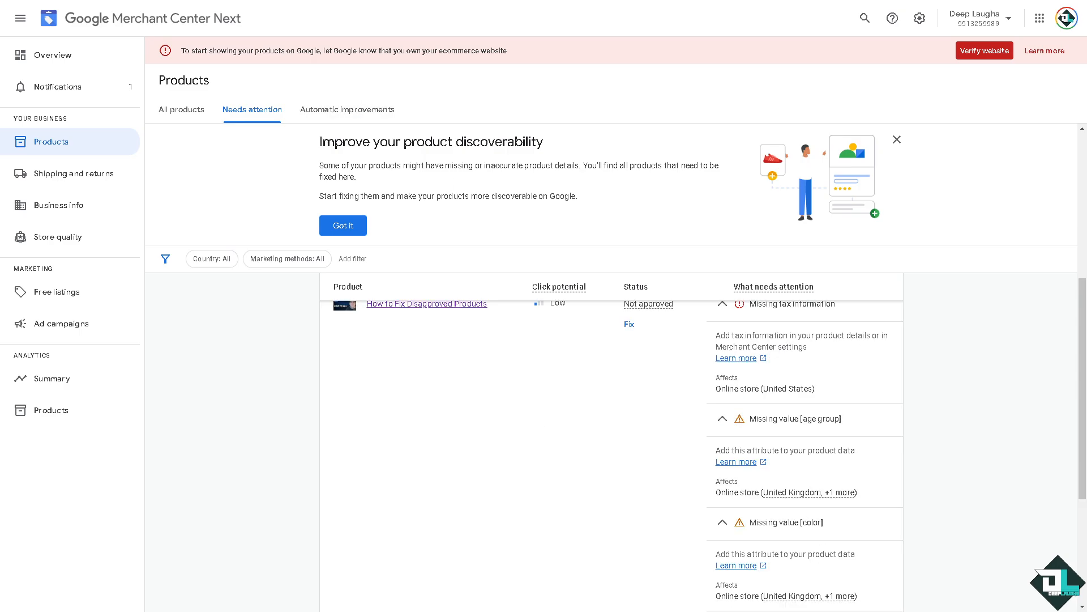
Step: Look over the automatic improvement settings and recheck the issues of the products that need attention
click(350, 120)
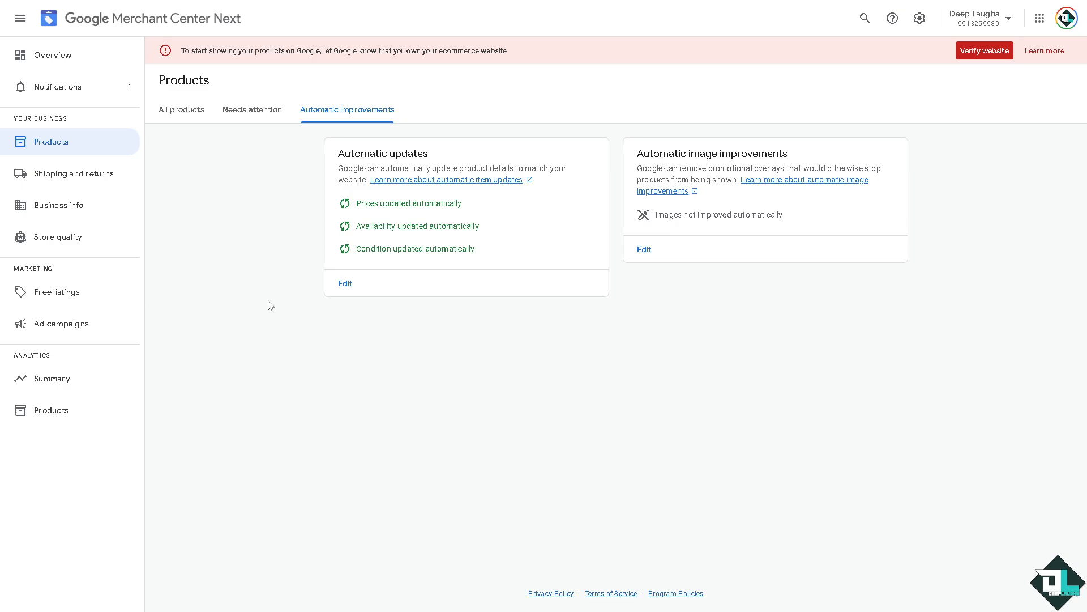
click(244, 109)
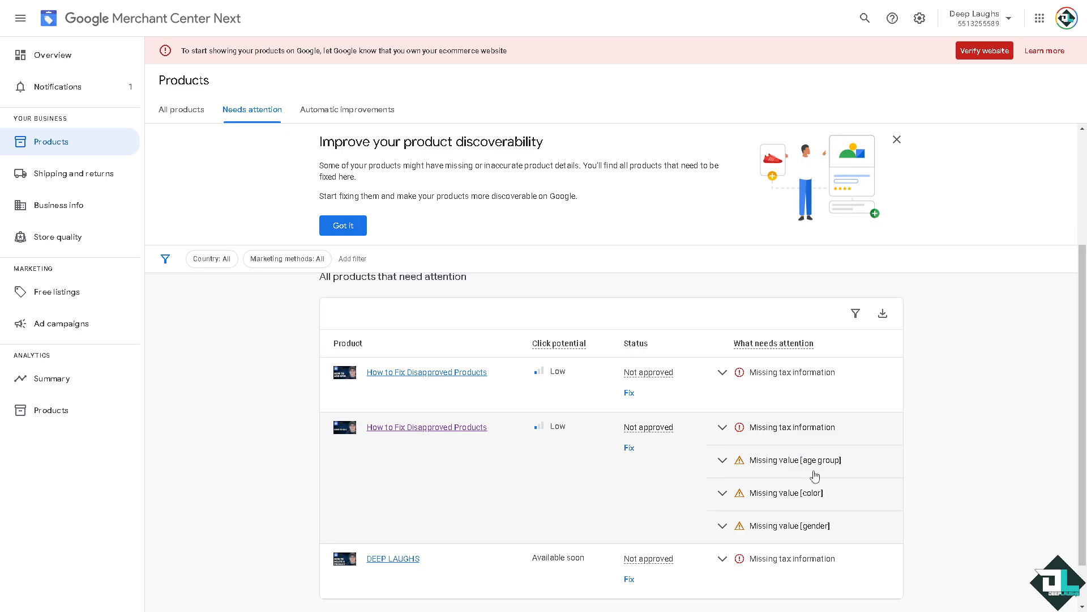
scroll(788, 504, down, 1)
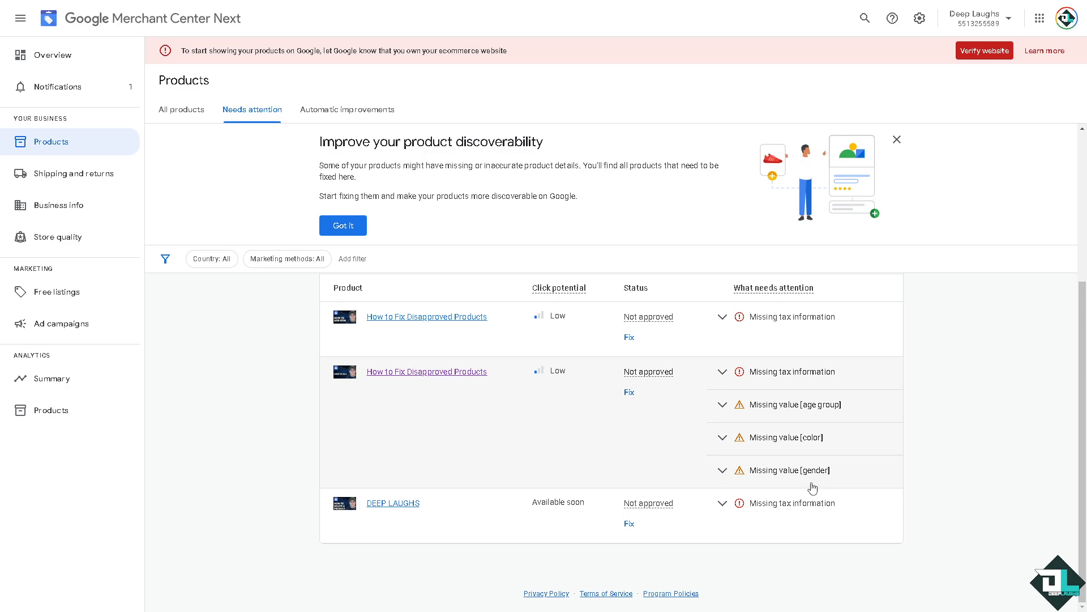
Step: Save automatic updates for prices, availability and condition, with availability updated regardless of availability on the website
click(334, 109)
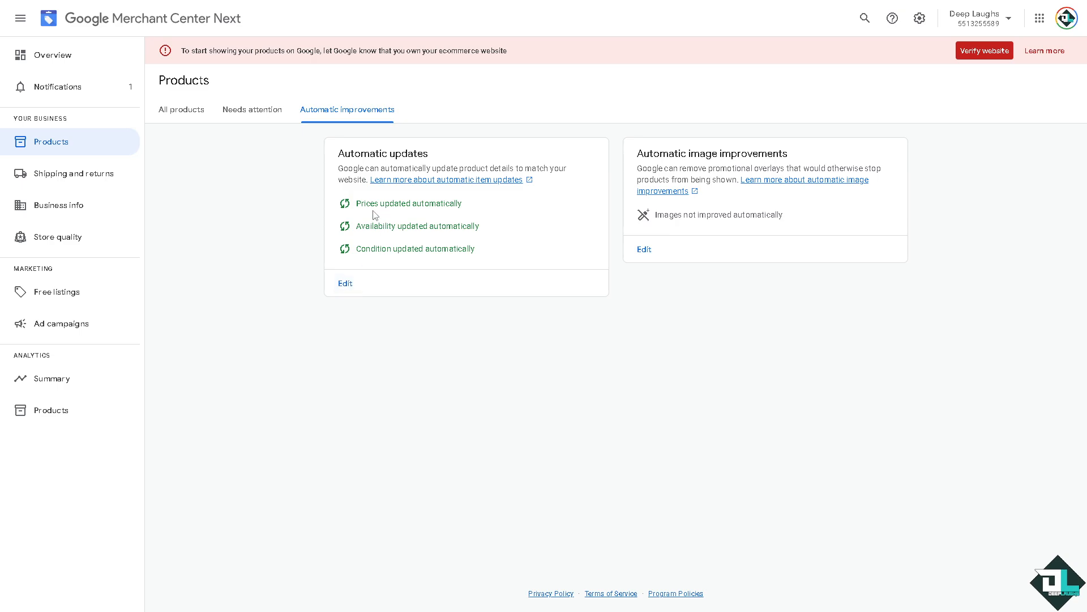
click(343, 286)
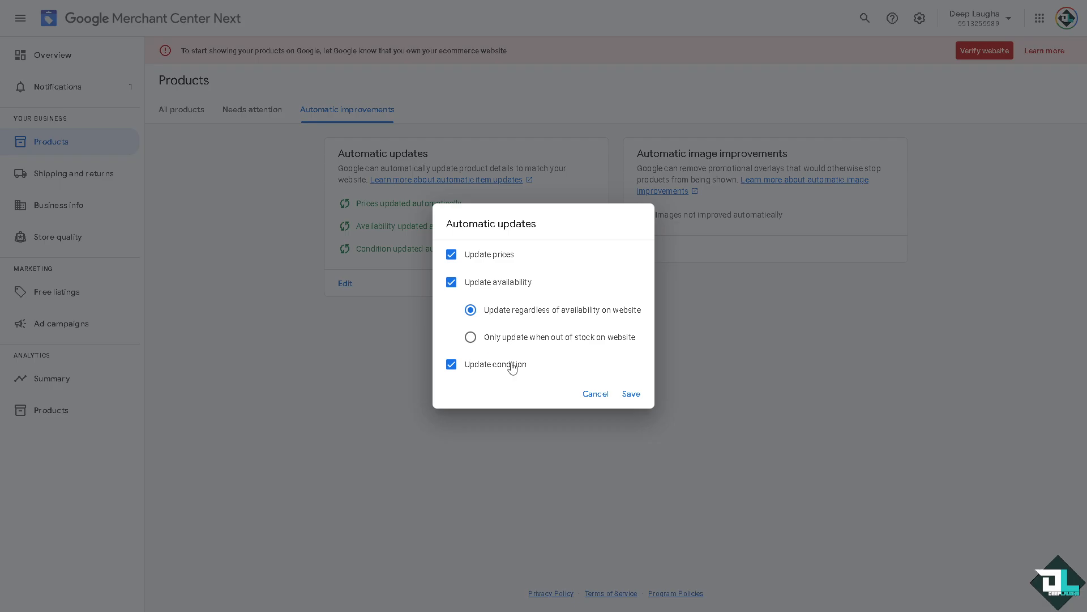
click(634, 396)
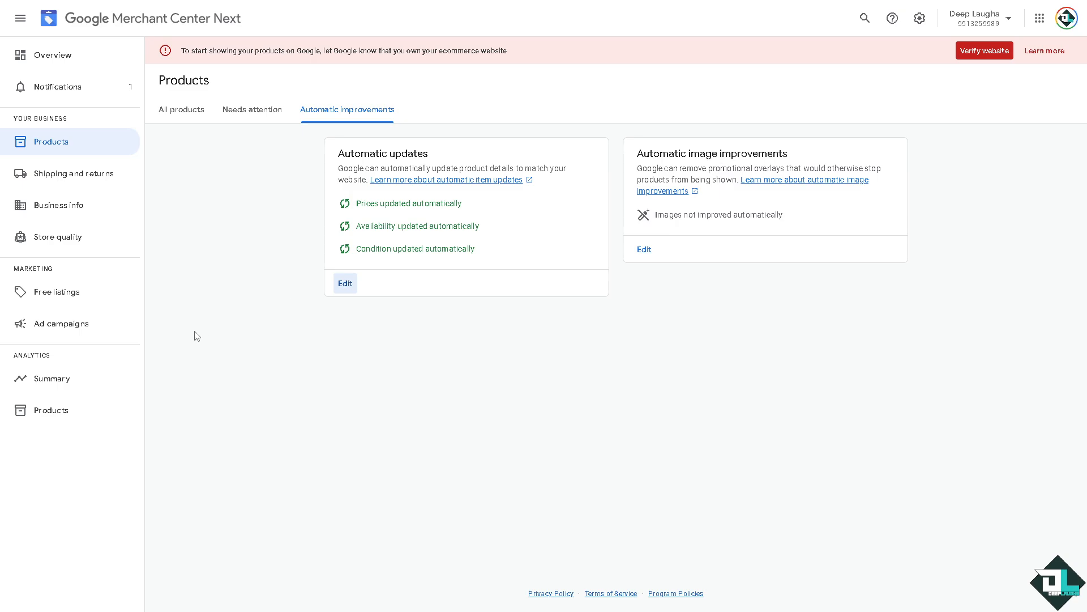
Step: Turn on automatic improvement of the products' main image and save the setting
click(644, 250)
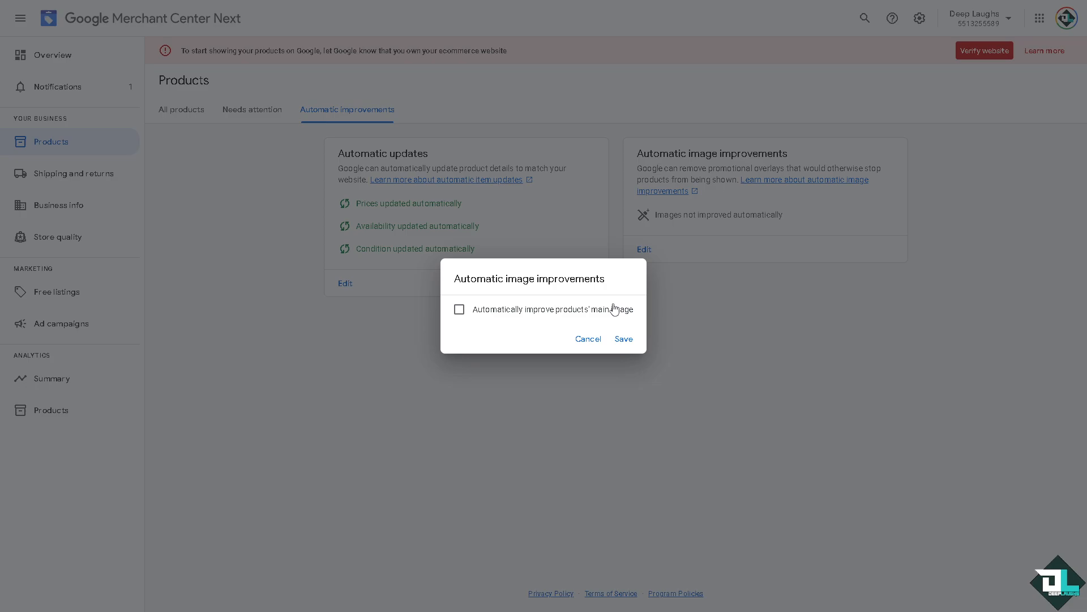
click(519, 313)
click(624, 339)
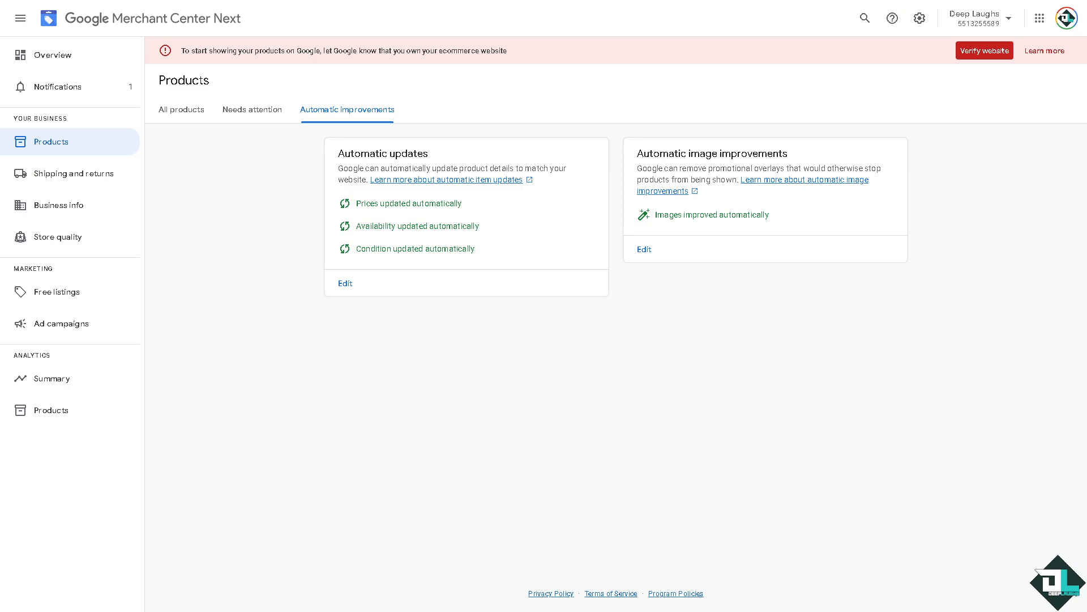
Step: Open the details of the "How to Fix Disapproved Products" item that lacks age group, color and gender values
click(246, 113)
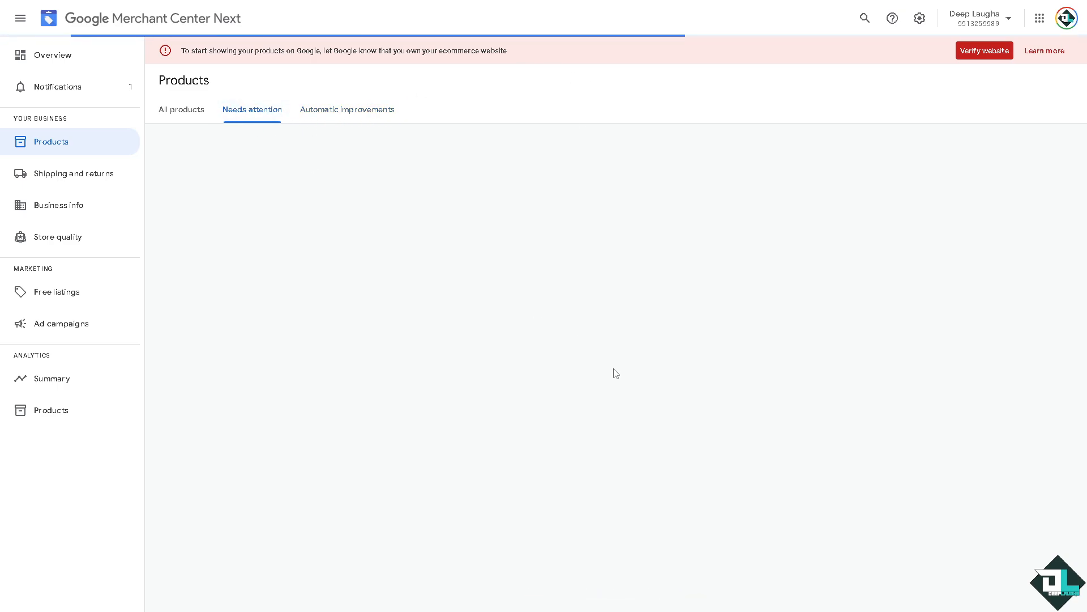
scroll(508, 429, up, 1)
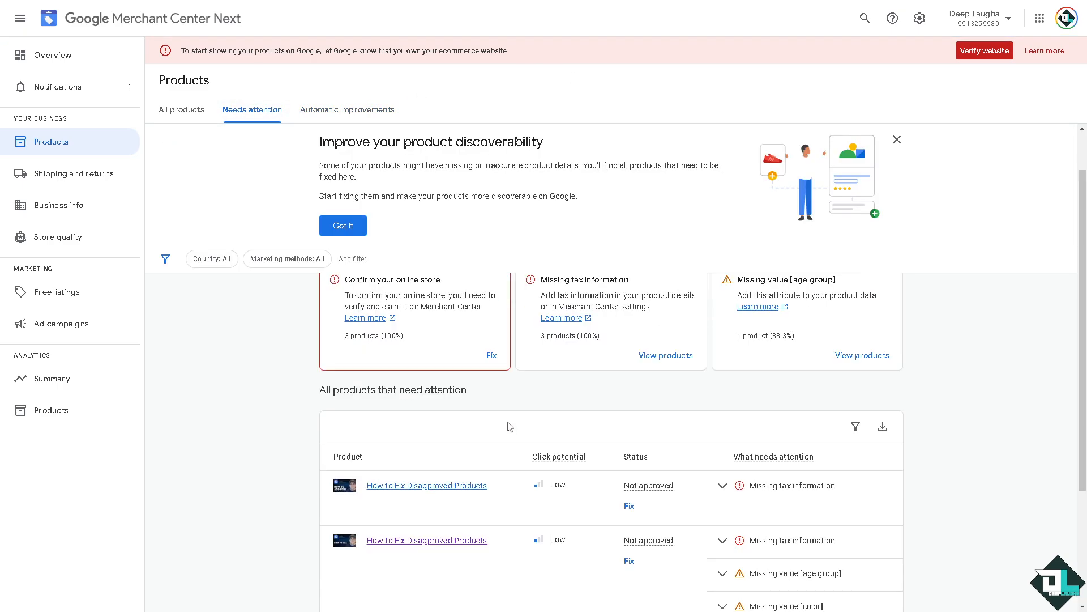
scroll(512, 378, down, 3)
click(445, 374)
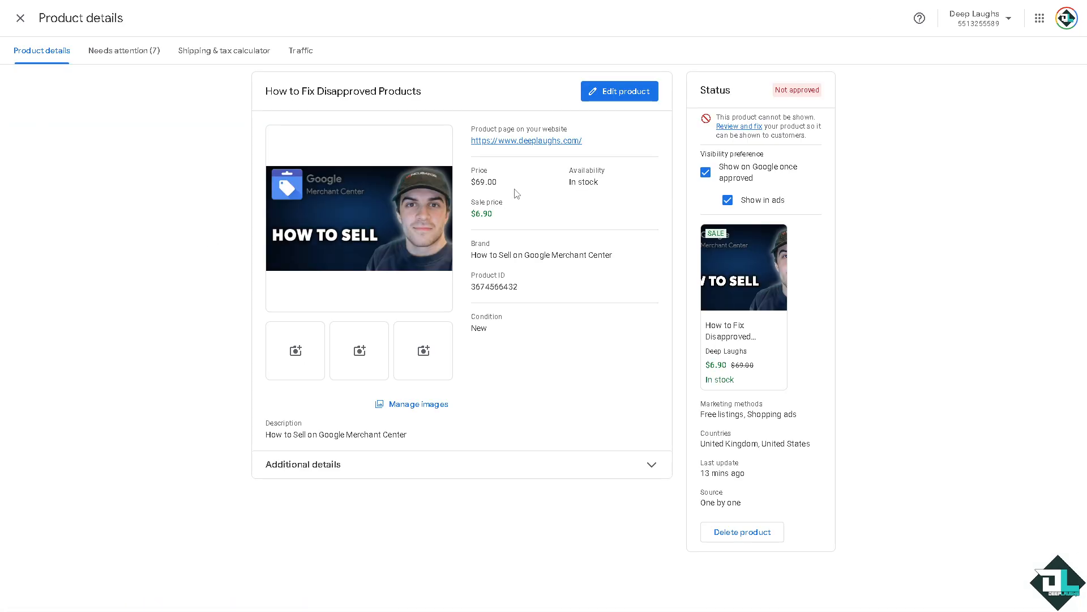
Step: Edit the product to declare that it has no GTIN, UPC, EAN, JAN or ISBN
click(629, 94)
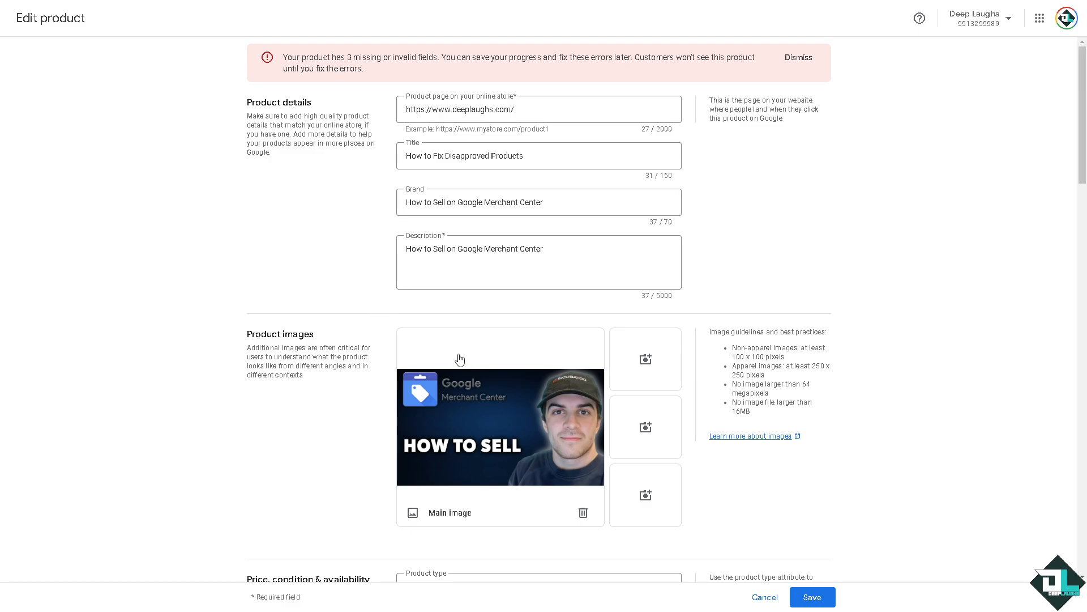
scroll(371, 300, down, 10)
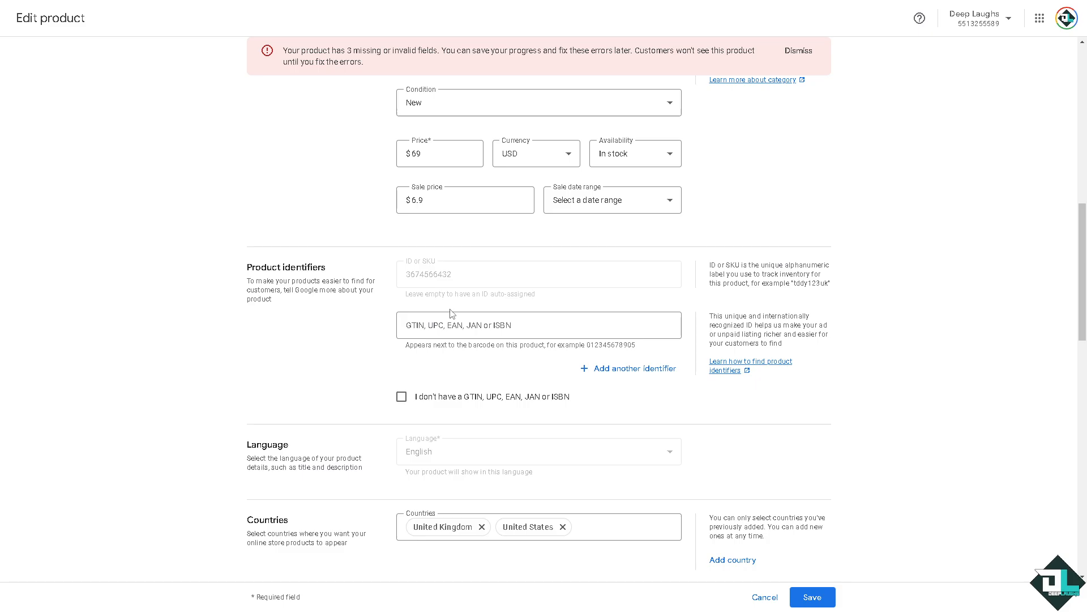
click(401, 399)
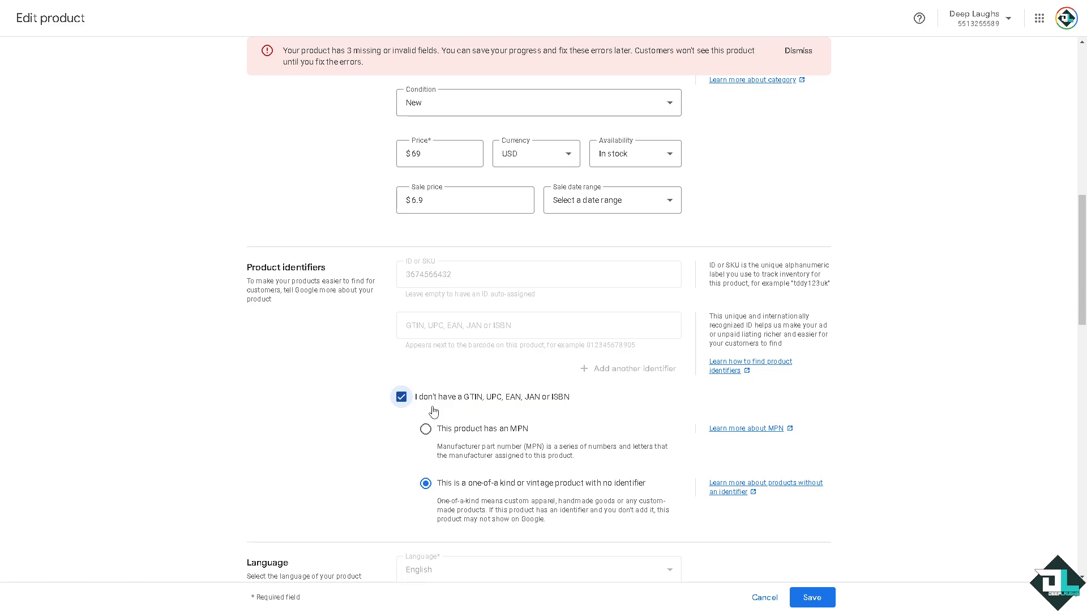
Step: Set the product's color to RED in the apparel product details
scroll(433, 411, down, 3)
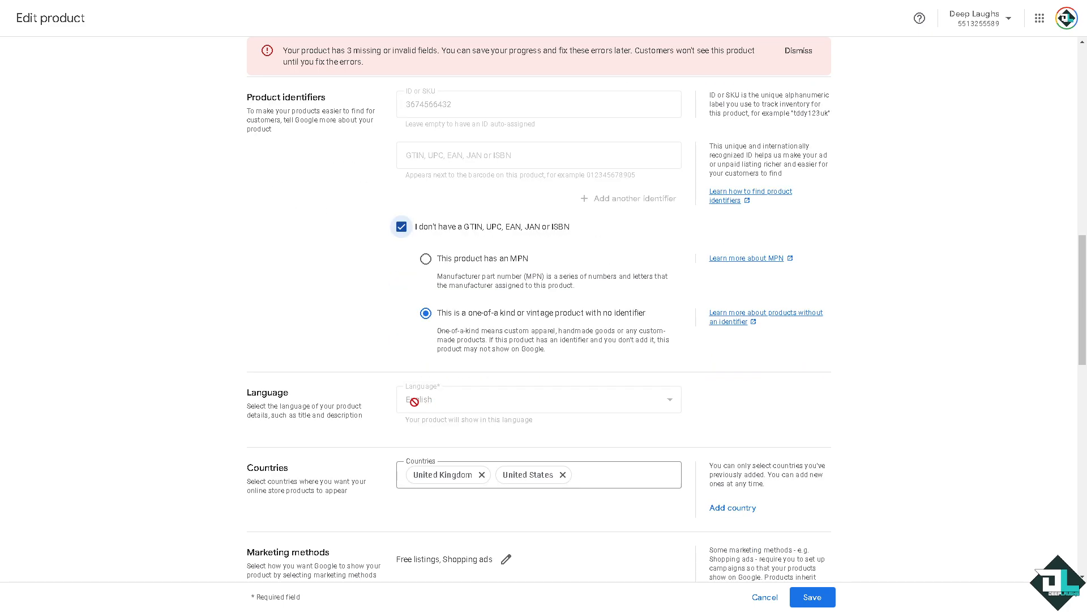
scroll(418, 385, down, 4)
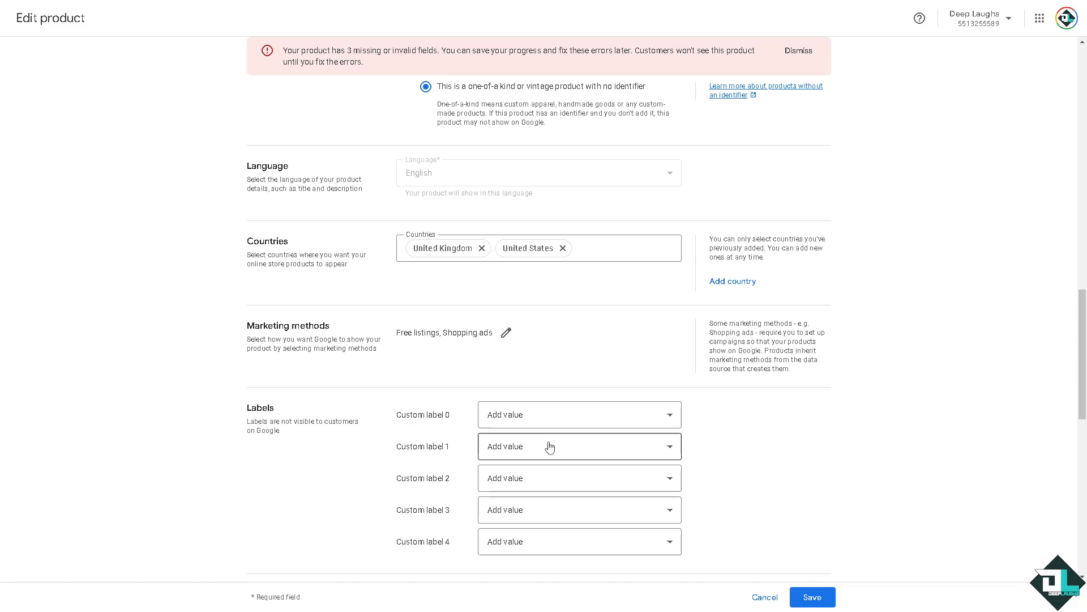
scroll(549, 447, down, 1)
scroll(549, 446, down, 2)
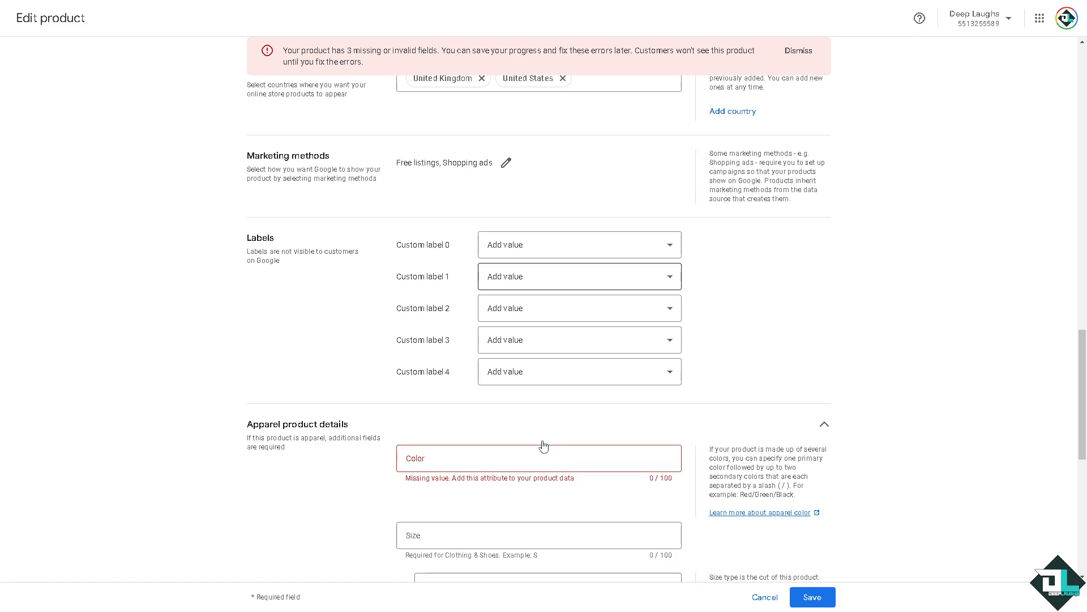
click(512, 461)
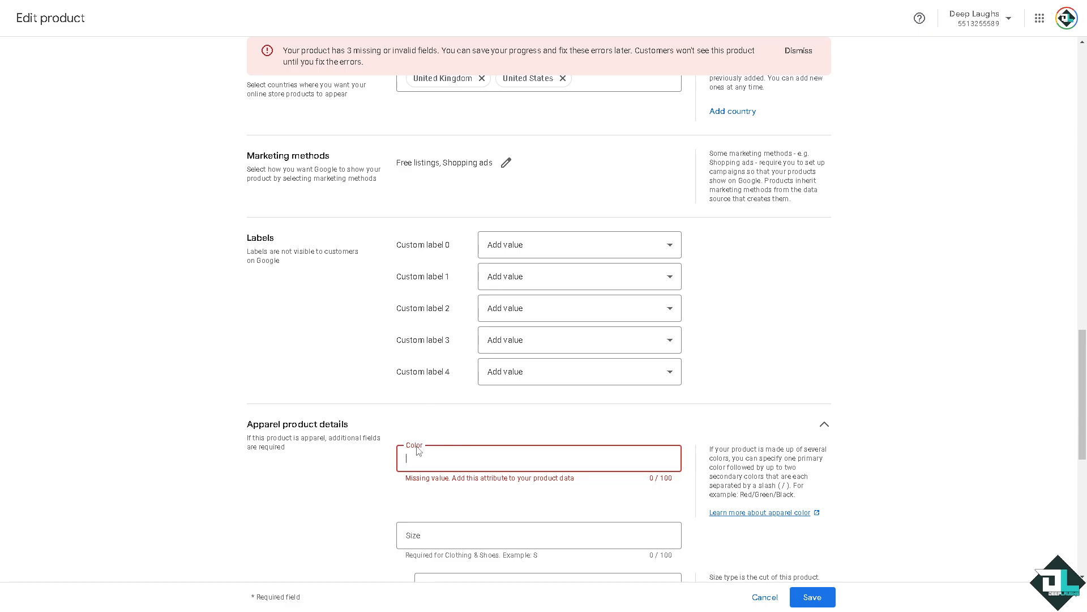
scroll(419, 450, down, 2)
text(RED)
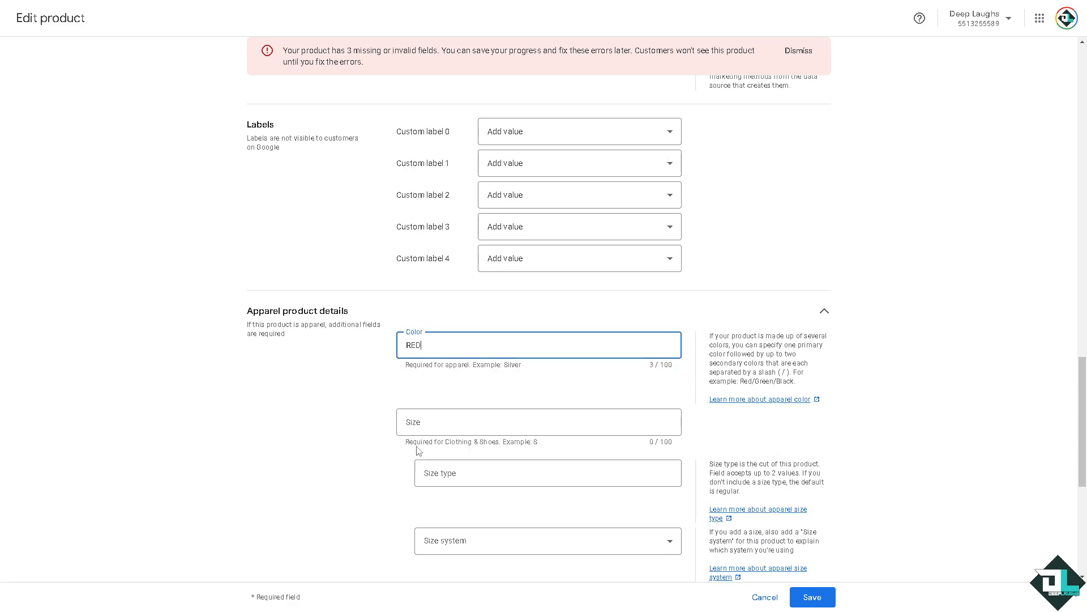
Step: Set the product's size to MEDIUM and its gender to Unisex in the apparel product details
click(454, 422)
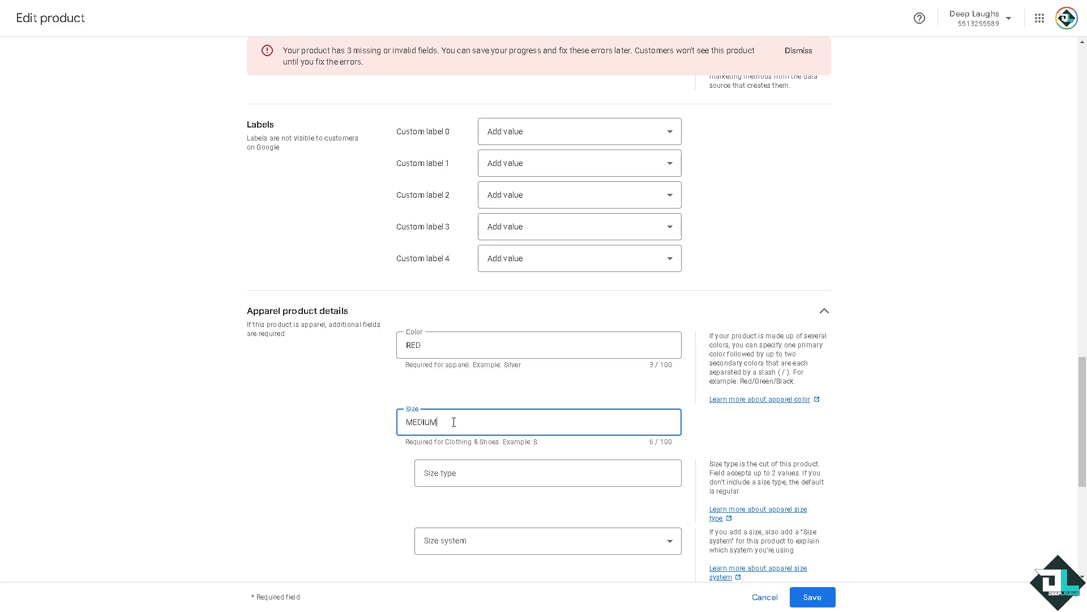
scroll(454, 422, down, 3)
click(463, 434)
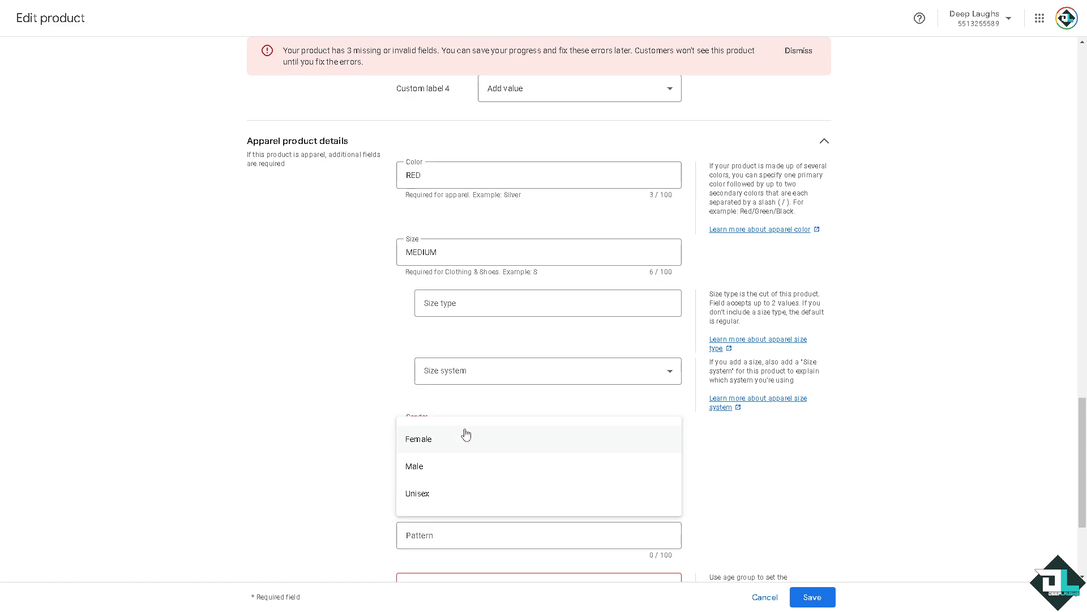
click(432, 502)
Step: Set the product's age group to Adult (13+ years old) and save the edited product
scroll(294, 457, down, 2)
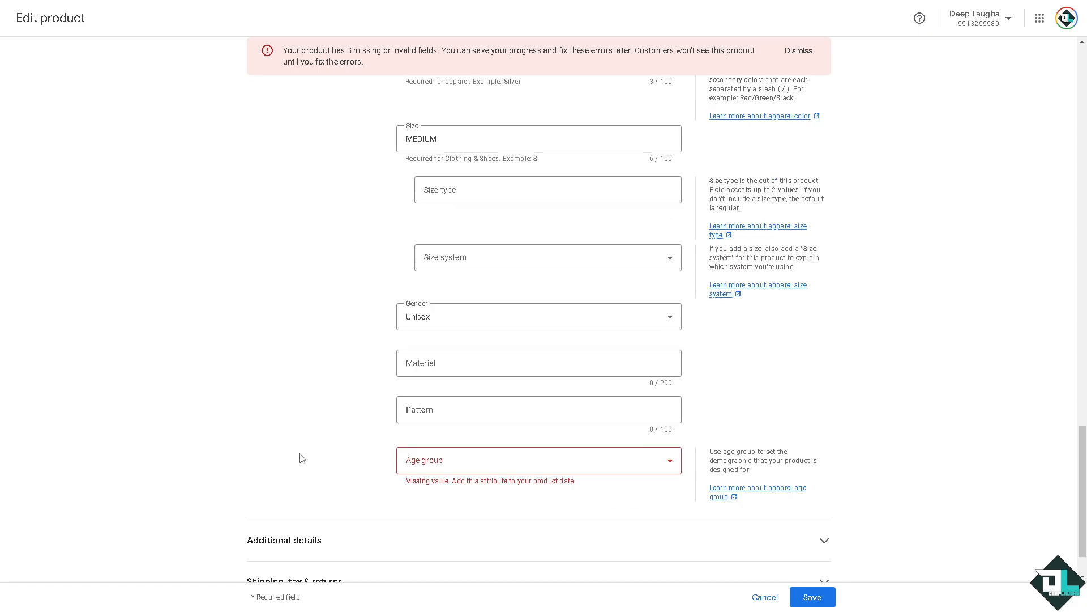
click(497, 465)
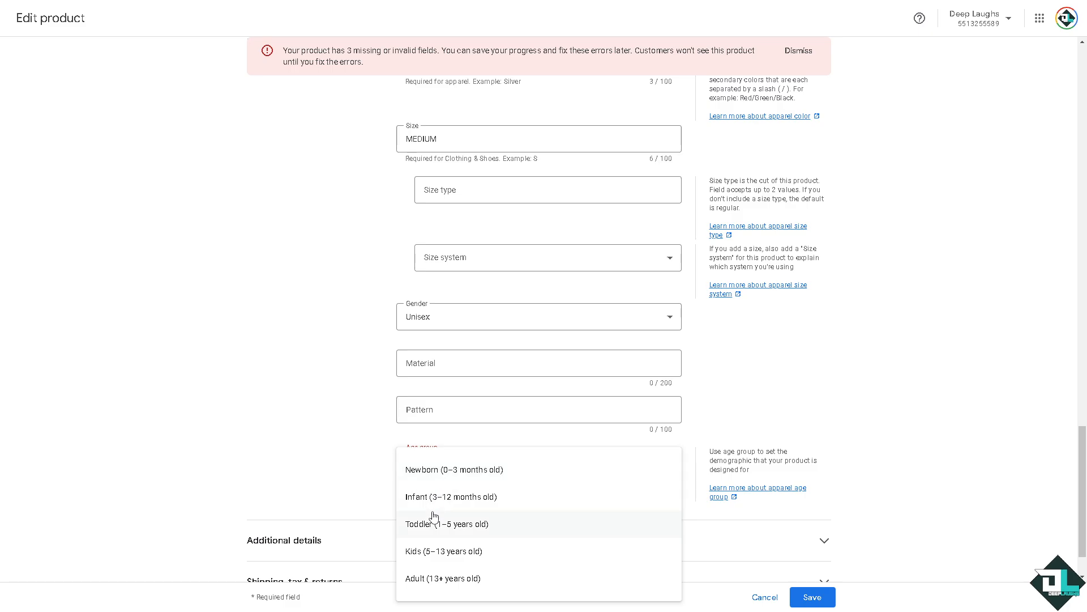
click(423, 580)
scroll(228, 396, down, 1)
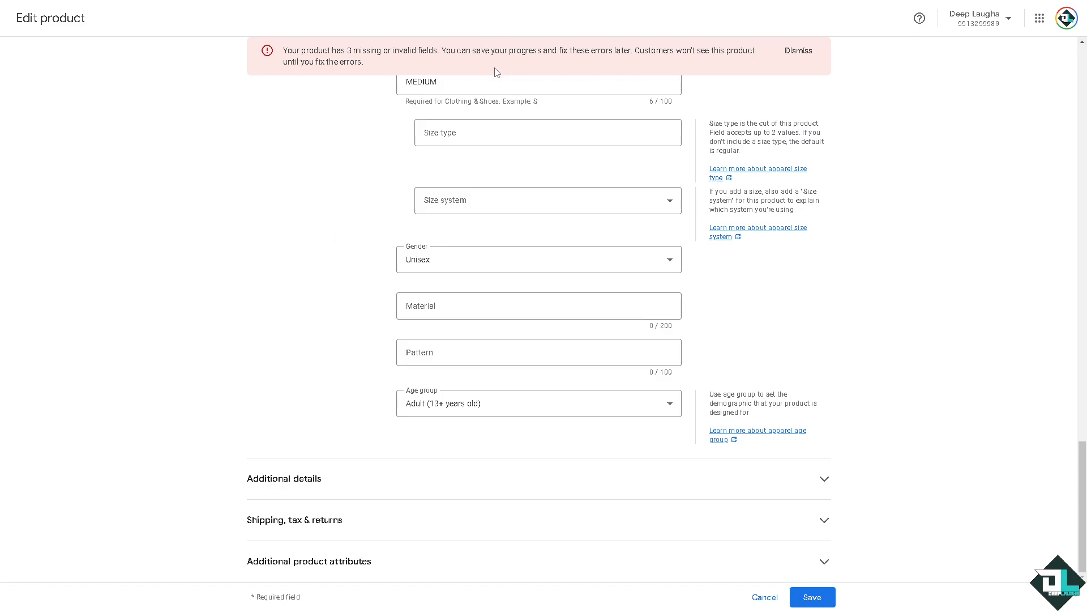
click(813, 597)
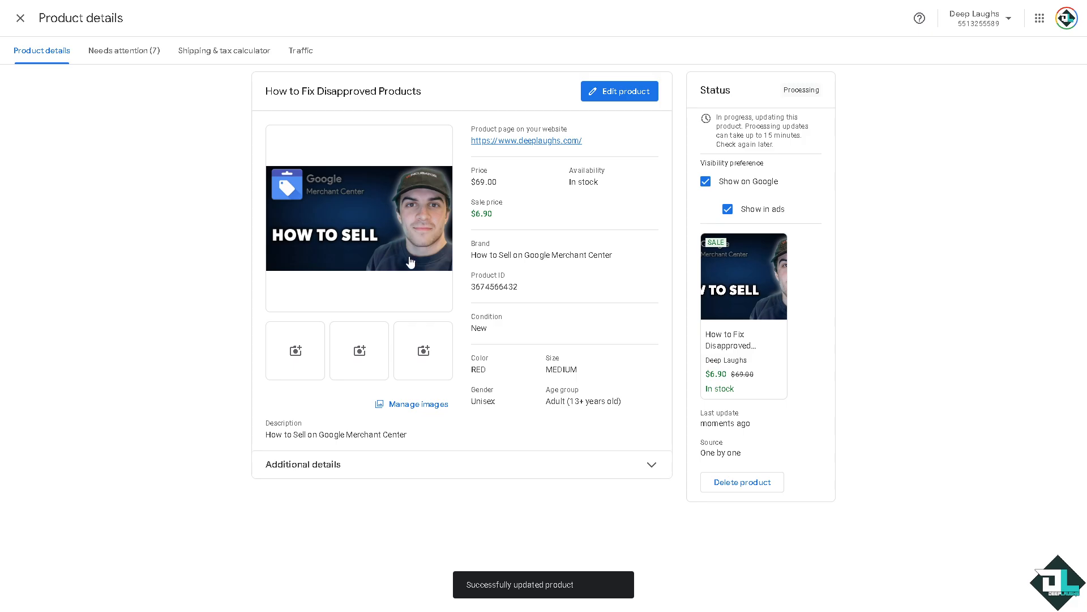
Step: Replace the product's main image with the Google Merchant Center "How to Fix Disapproved Products" picture and save the image selection
click(419, 405)
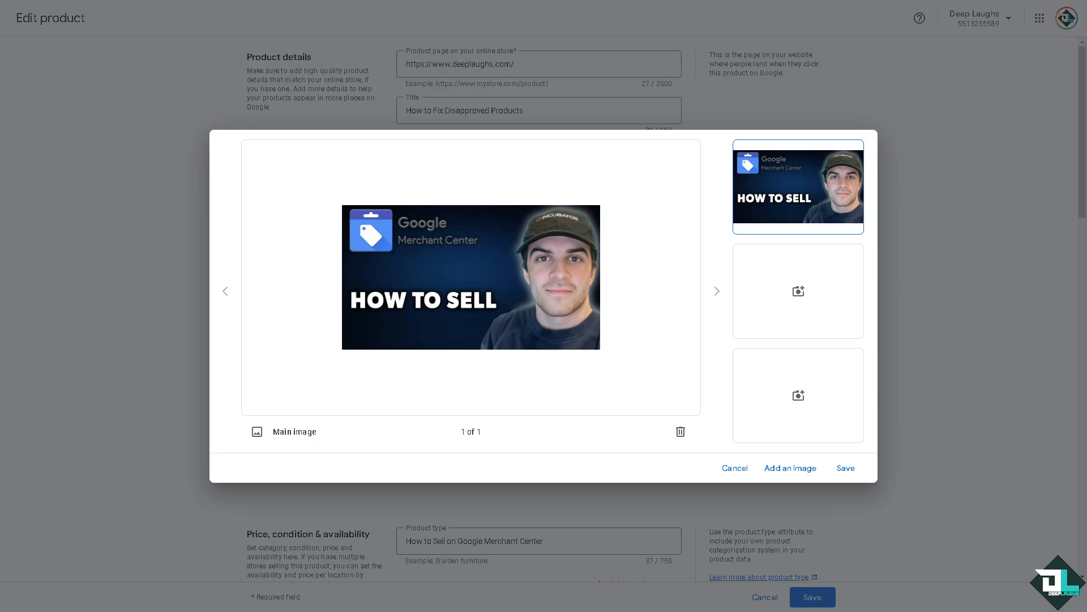
click(681, 432)
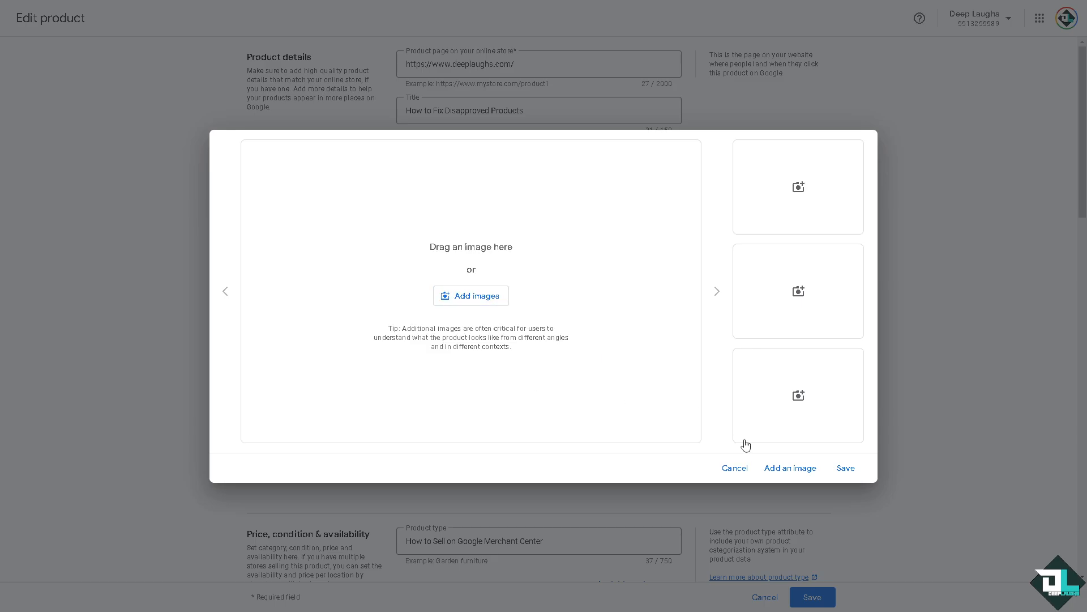
click(792, 466)
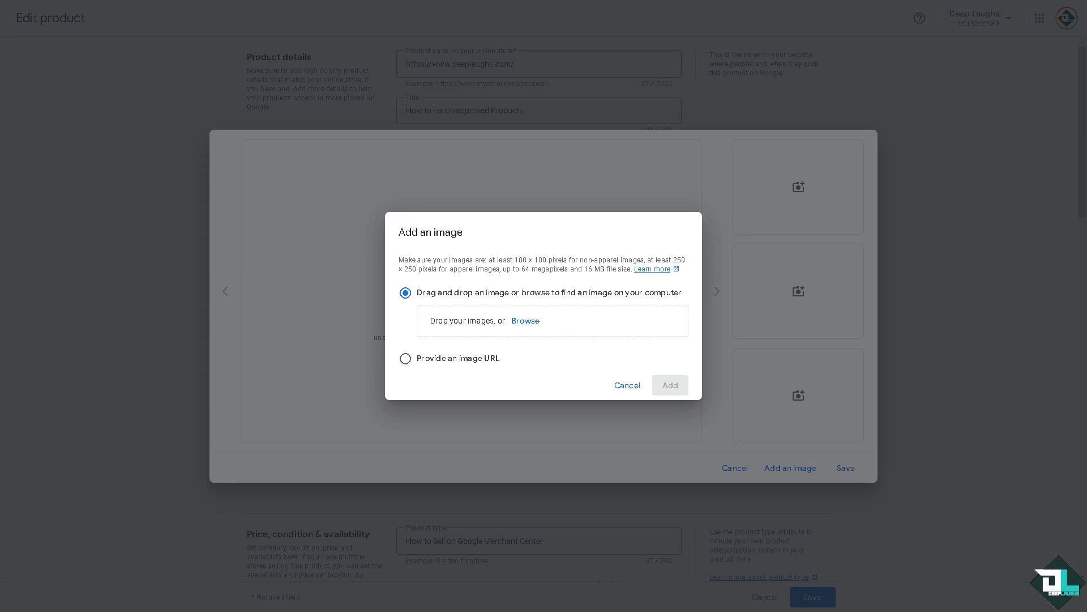
key(Return)
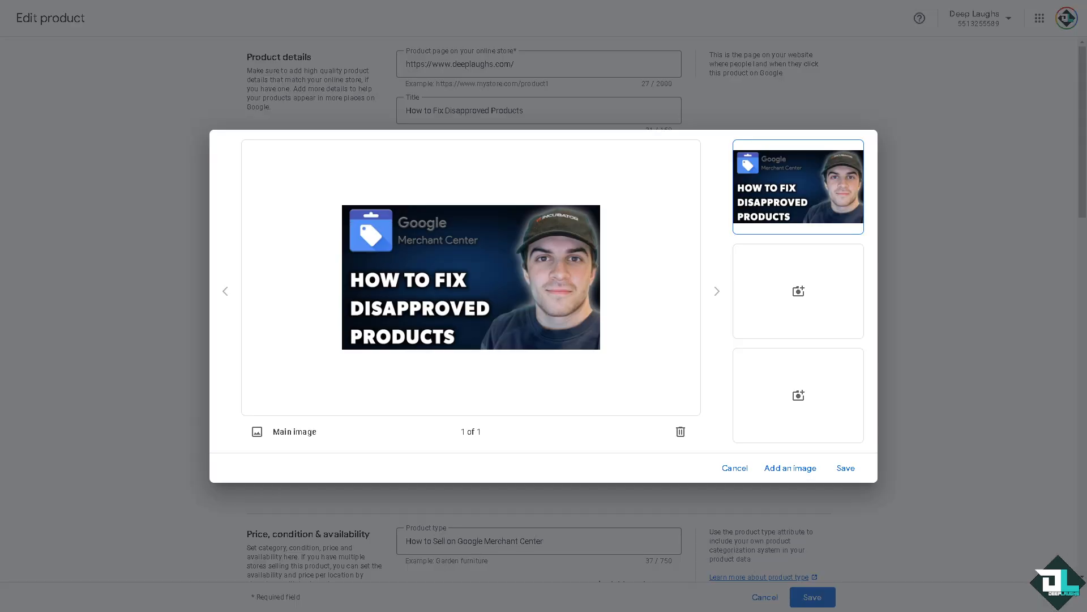
click(845, 469)
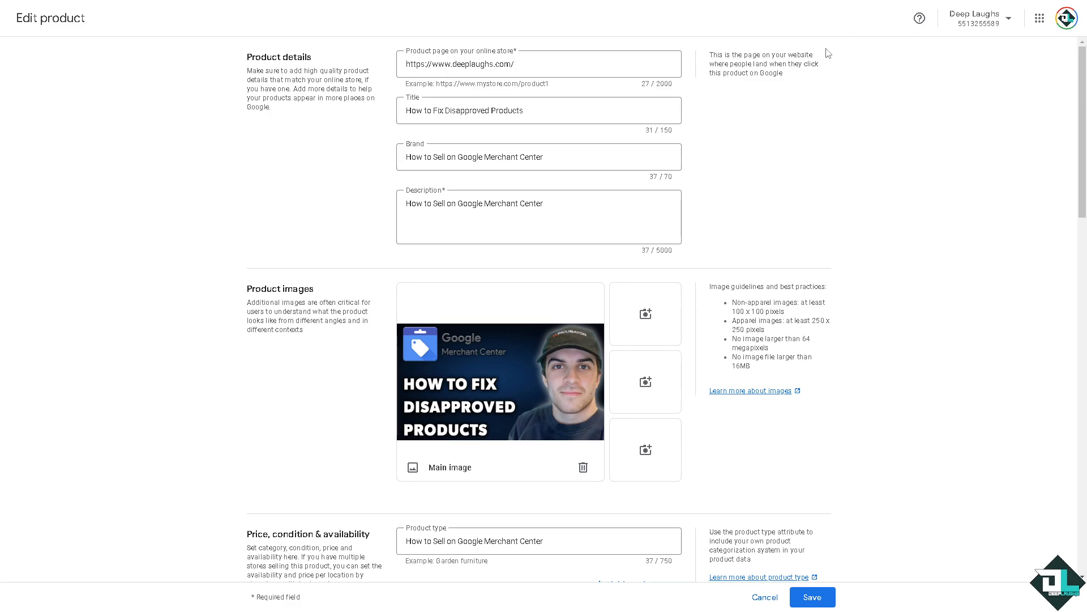
Step: Contact Merchant Center support about "How to Fix Disapproved Products", choosing the issue description "Disapproved feed or product", and continue to the suggested resources
click(920, 18)
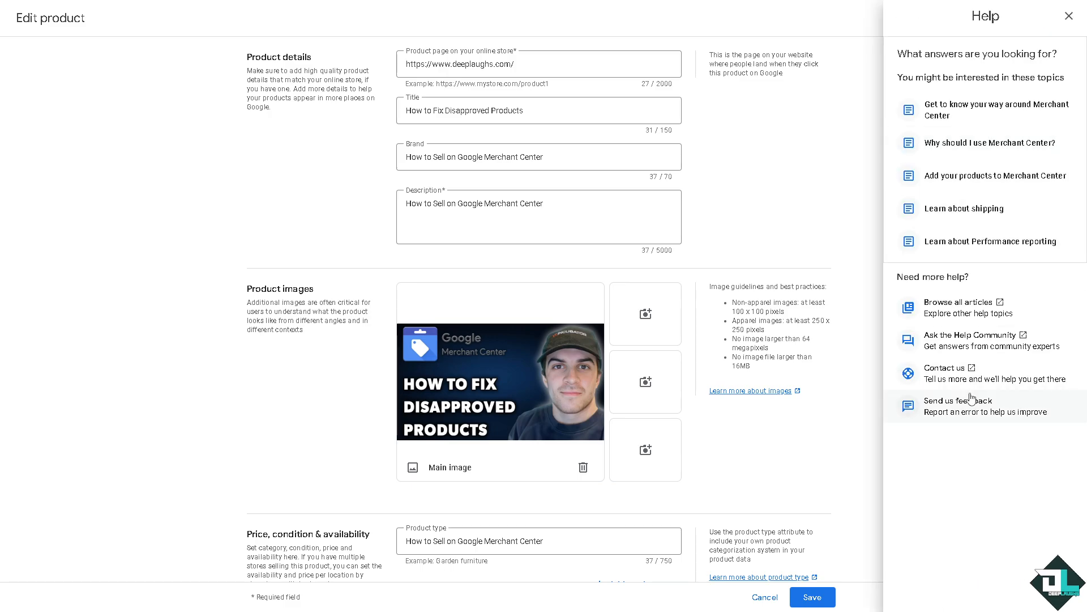
click(951, 377)
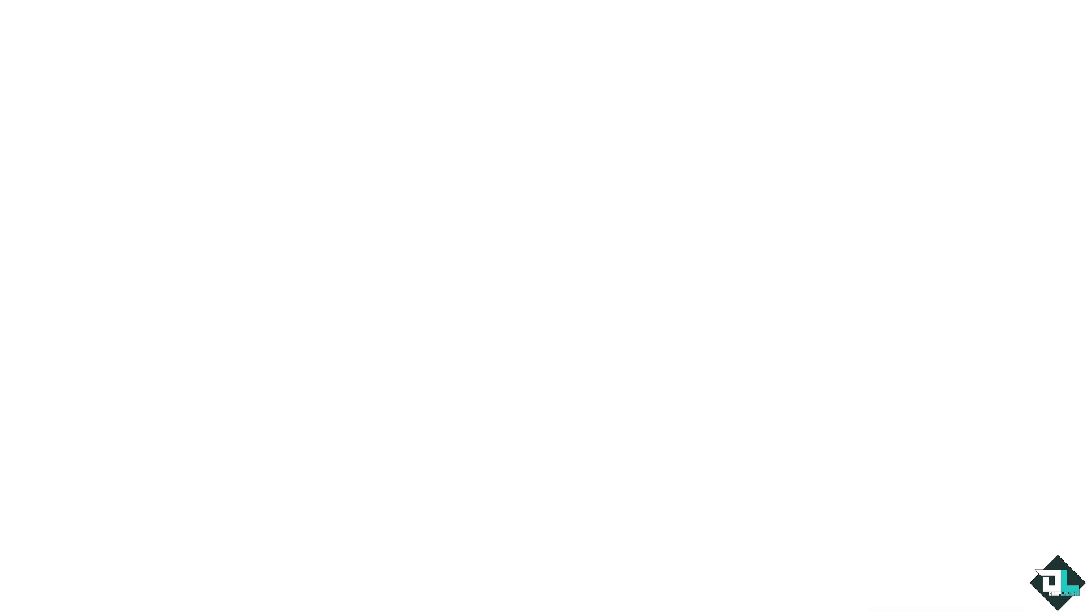
click(570, 314)
text(How to Fix Disapproved Products)
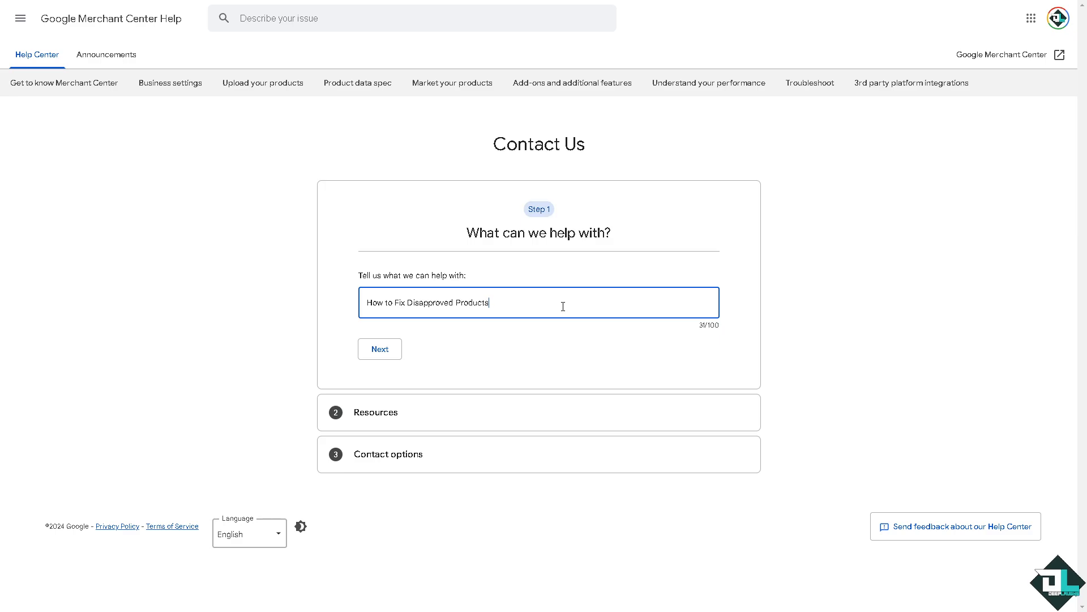
click(382, 349)
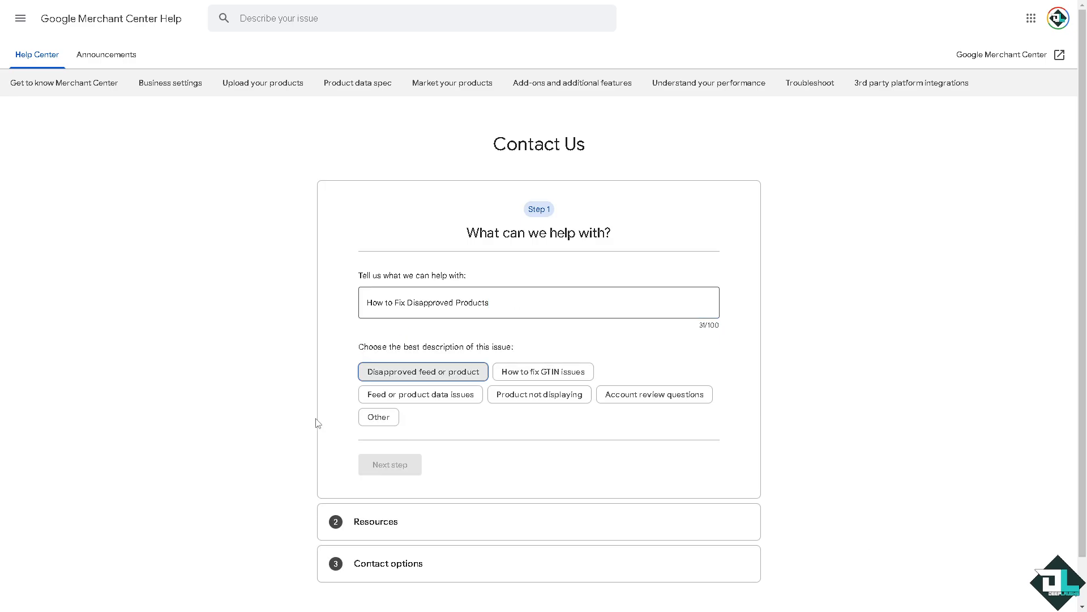
click(436, 374)
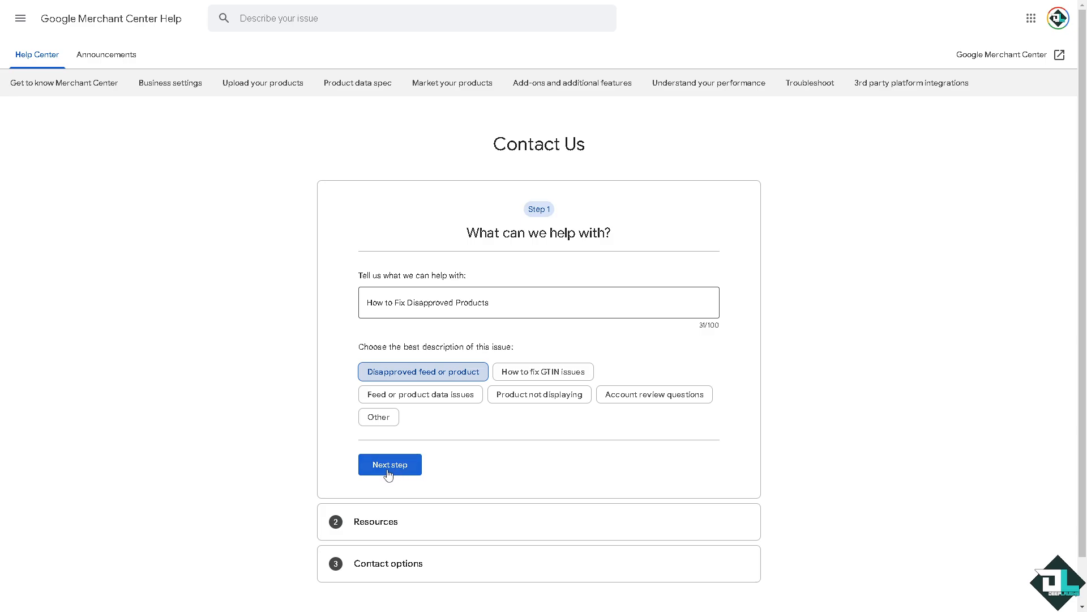
click(392, 466)
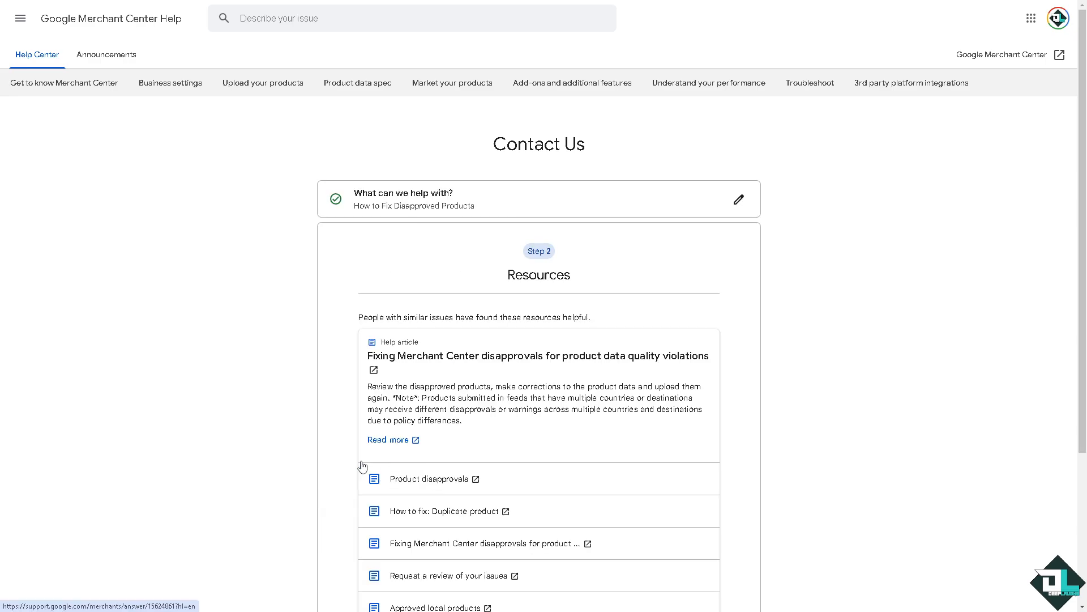